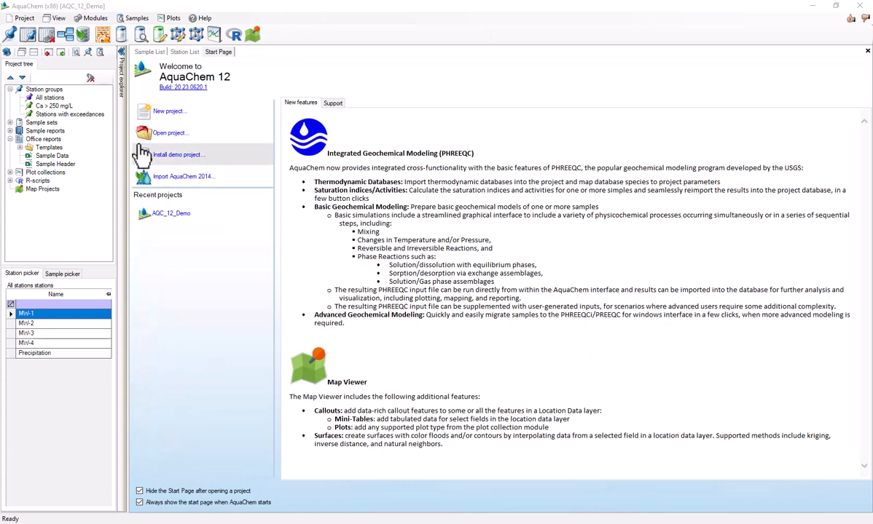
Review the project's samples and the station list, including the Precipitation station's record
click(151, 52)
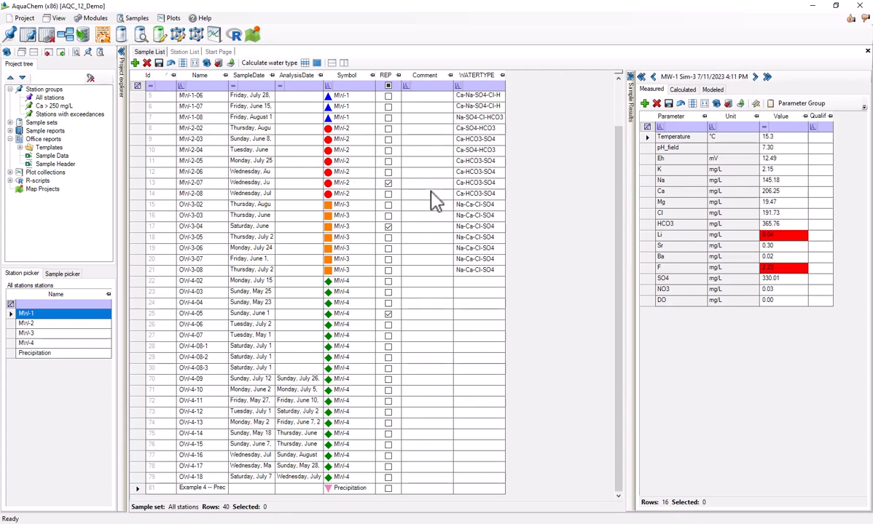
scroll(434, 240, up, 1)
scroll(434, 240, down, 1)
click(184, 52)
click(144, 139)
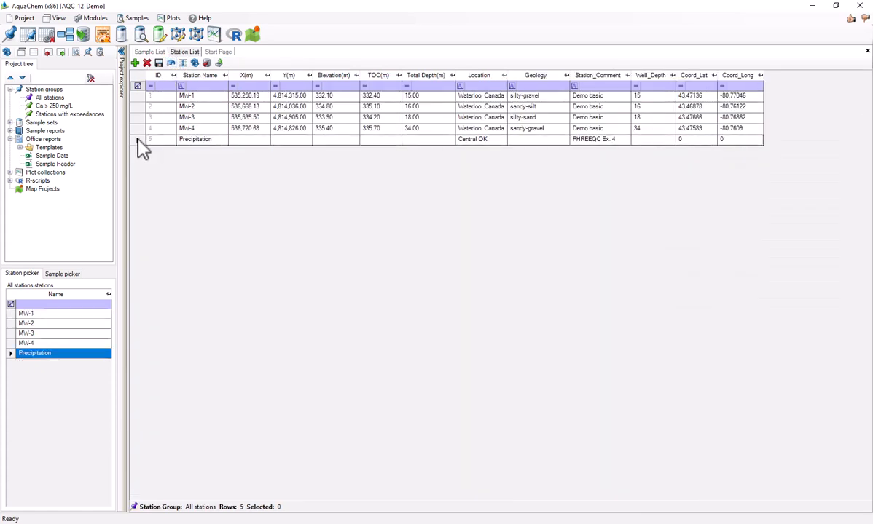
Examine the samples MW-2-07, OW-3-04 and the Example 4 precipitation sample with their measured results
click(153, 53)
scroll(167, 368, down, 1)
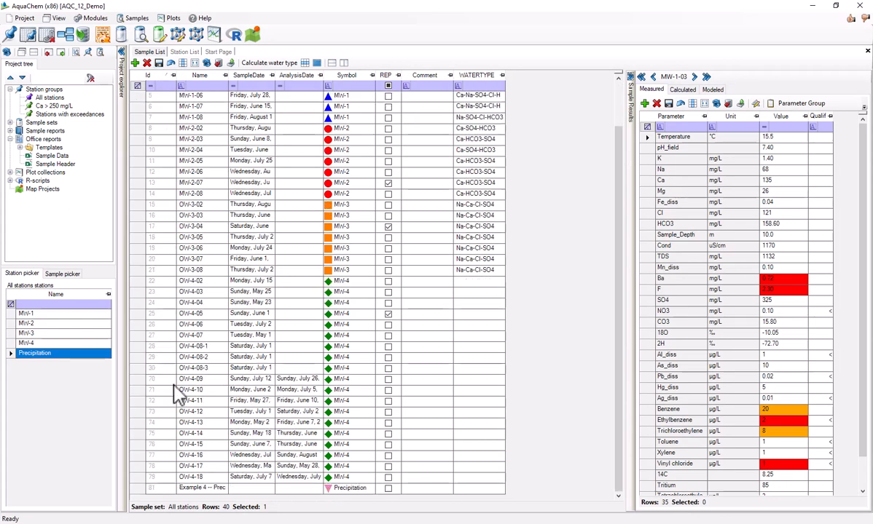
click(142, 486)
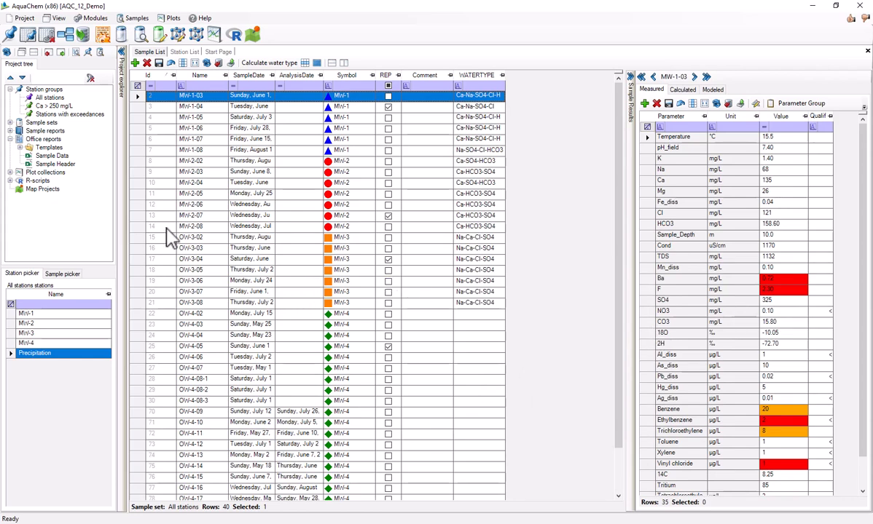
click(138, 216)
ctrl+click(139, 260)
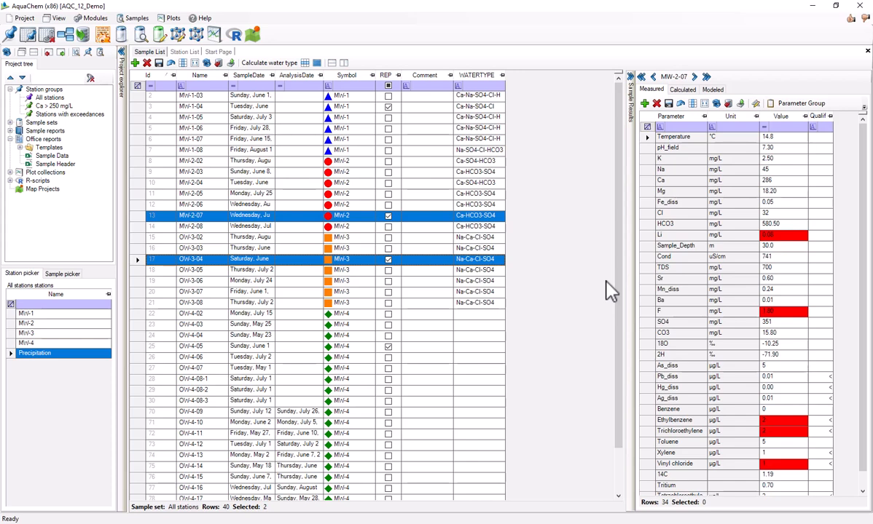
scroll(510, 342, down, 1)
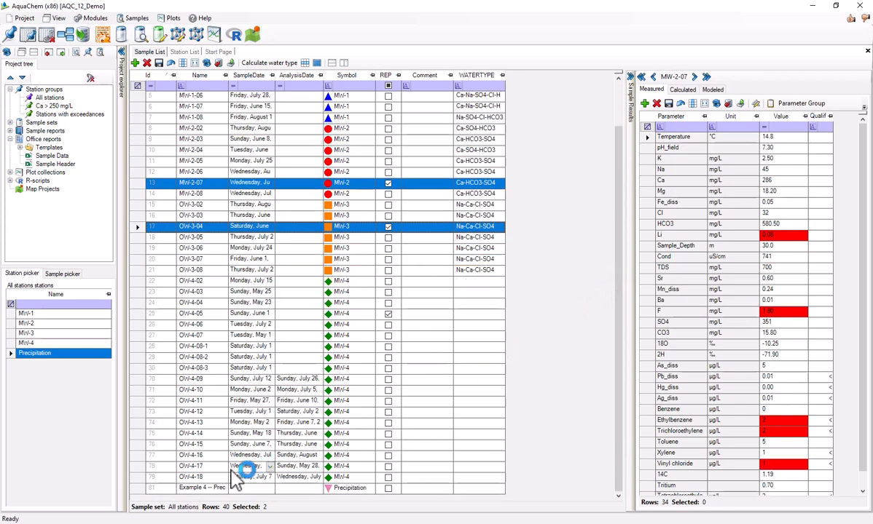
click(136, 488)
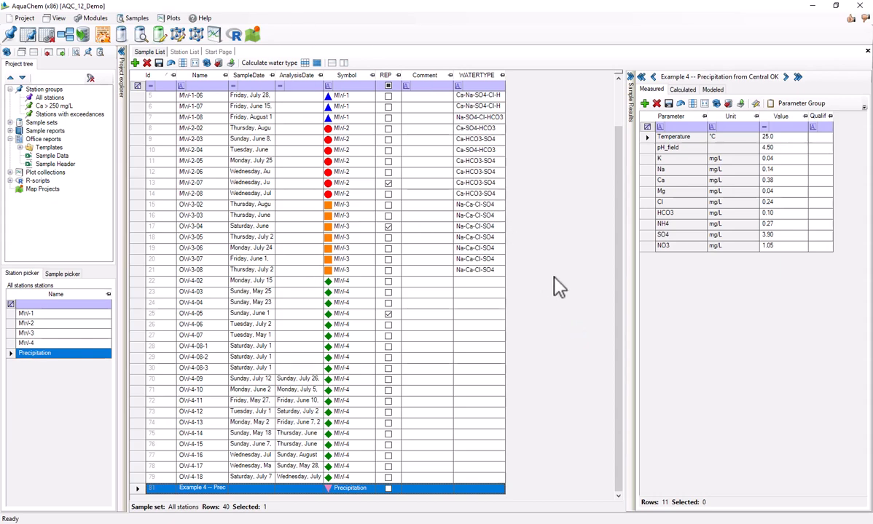
scroll(557, 287, up, 1)
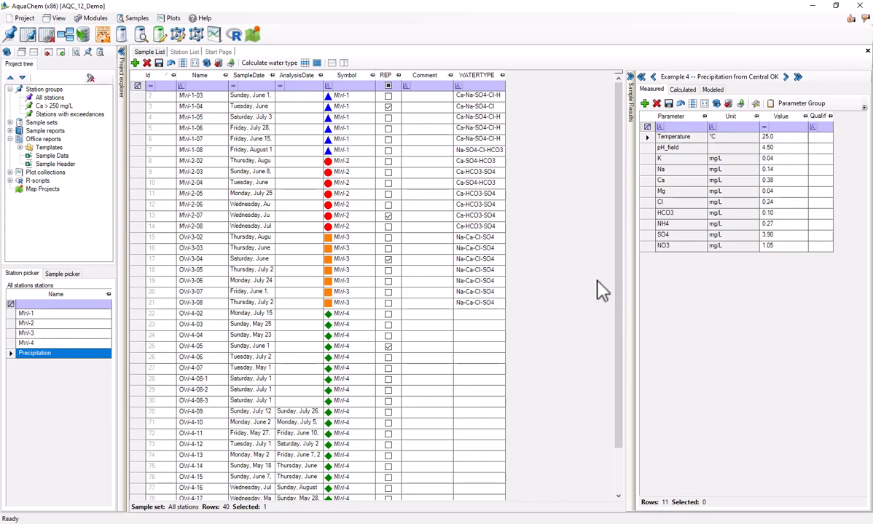
Check the PHREEQC executable and USGS graphical interface paths in the AquaChem settings without changing them
click(30, 18)
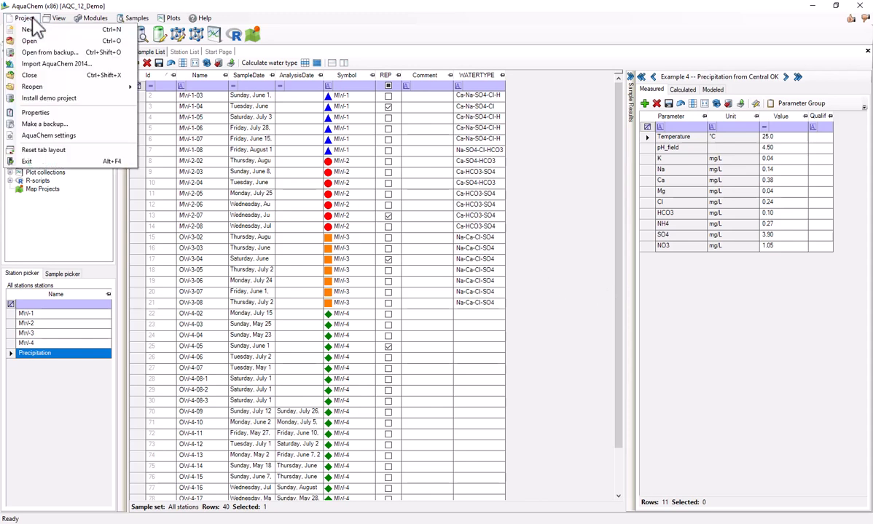
click(48, 136)
click(267, 189)
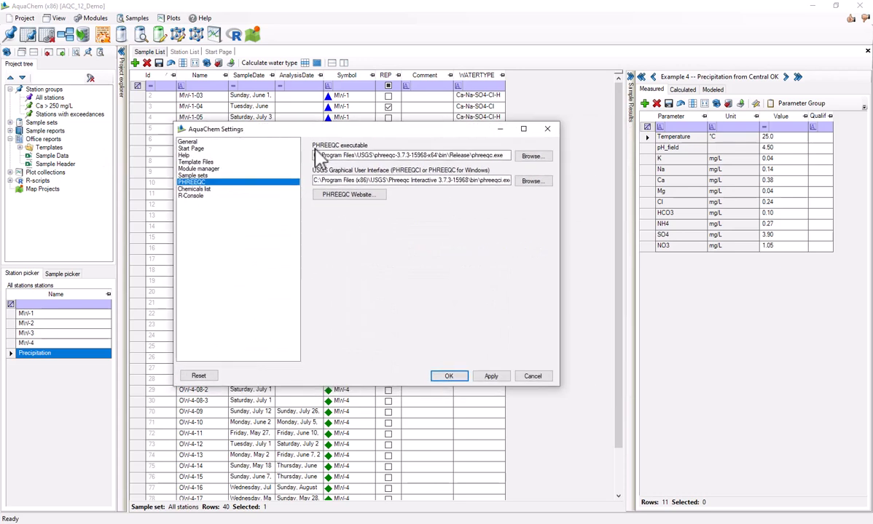
drag(316, 155, 503, 156)
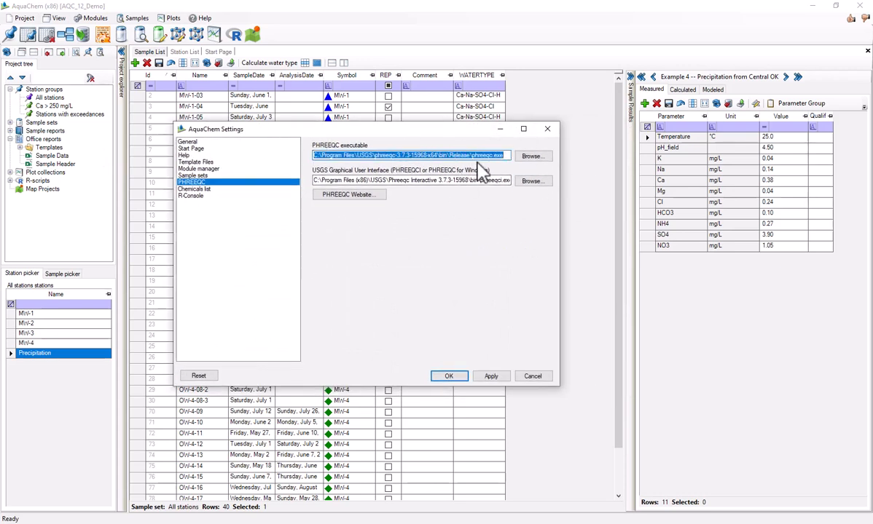
click(532, 376)
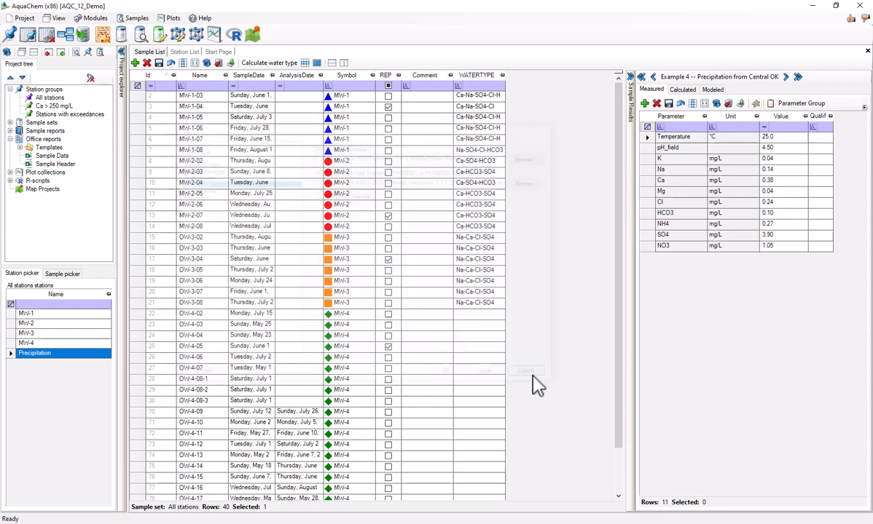
Review the PHREEQC parameter mapping for the phreeqc.dat database in the project properties
click(26, 20)
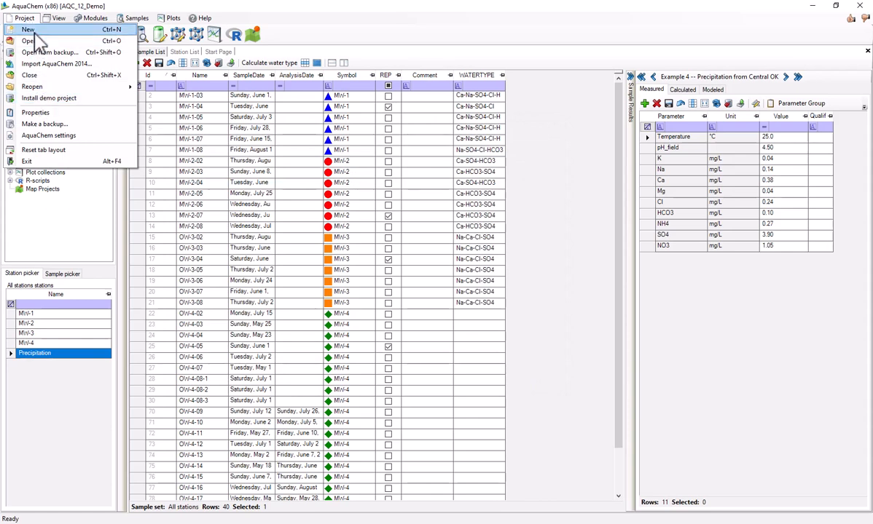
click(33, 113)
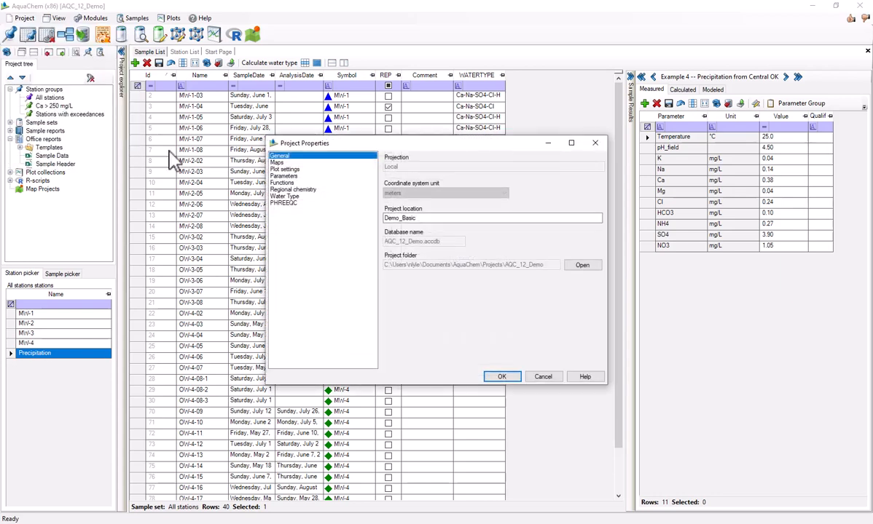
click(287, 204)
drag(401, 143, 267, 132)
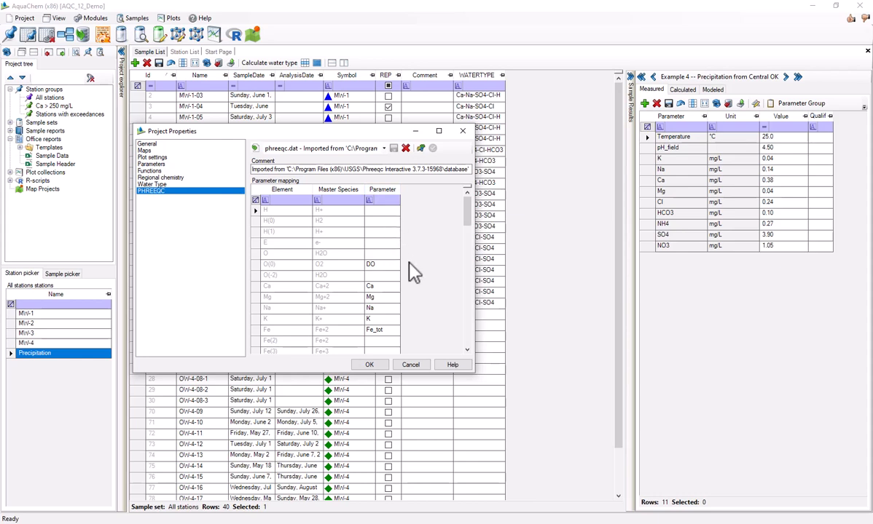
click(373, 364)
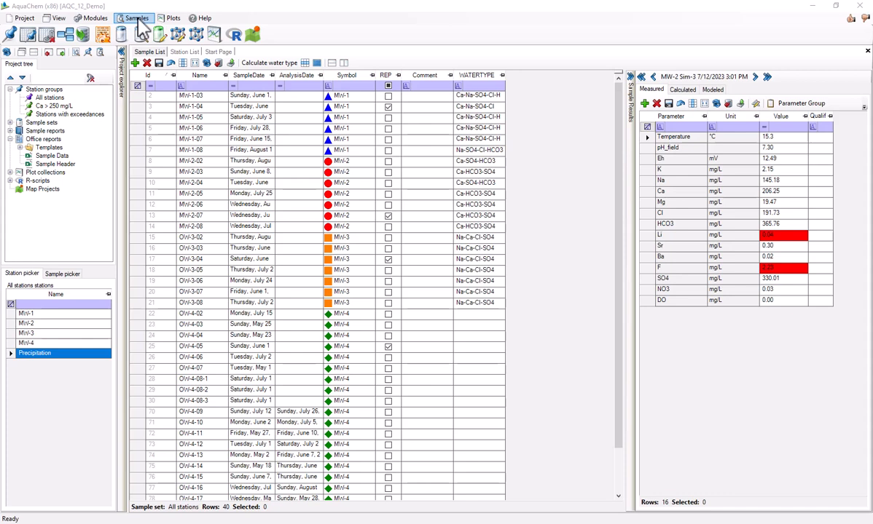
Start a PHREEQC (Basic) simulation and keep phreeqc.dat as its thermodynamic database
click(138, 18)
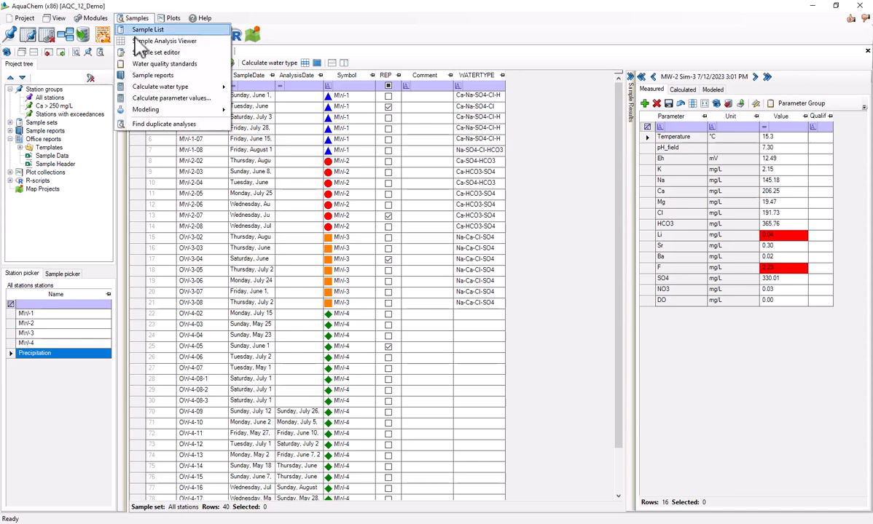
mouse_move(144, 116)
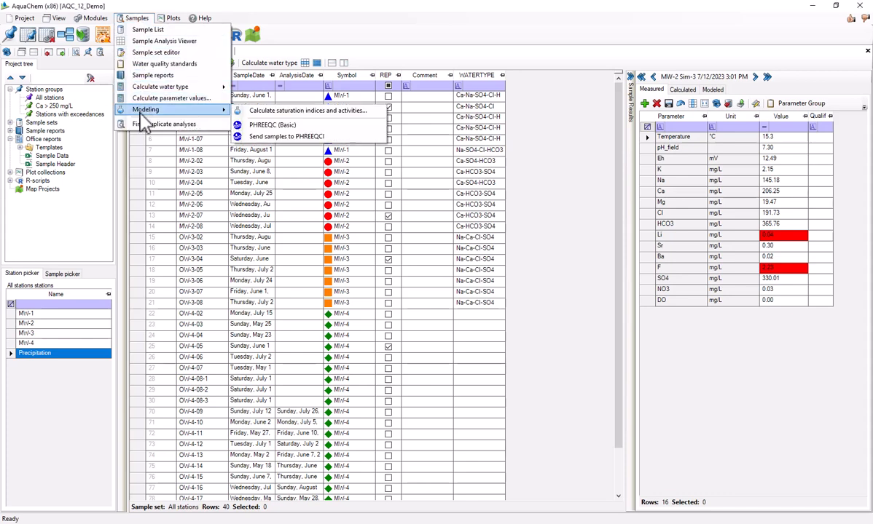
click(261, 125)
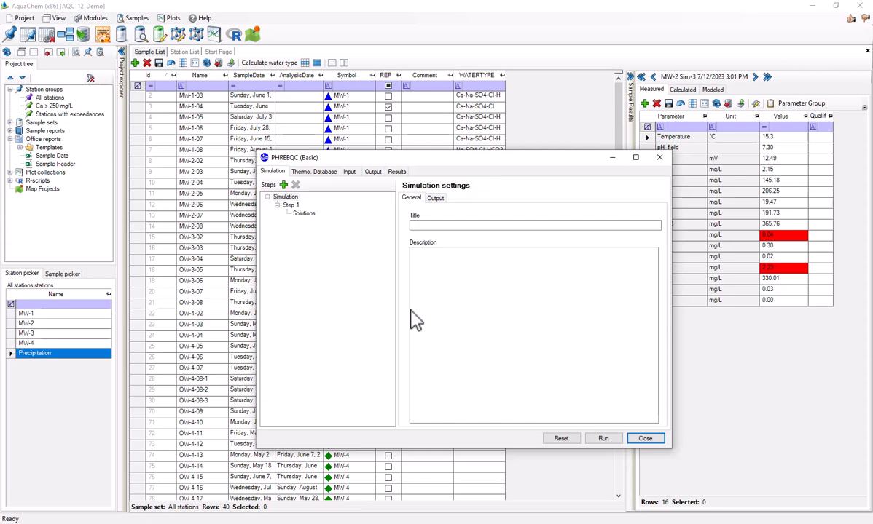
click(321, 172)
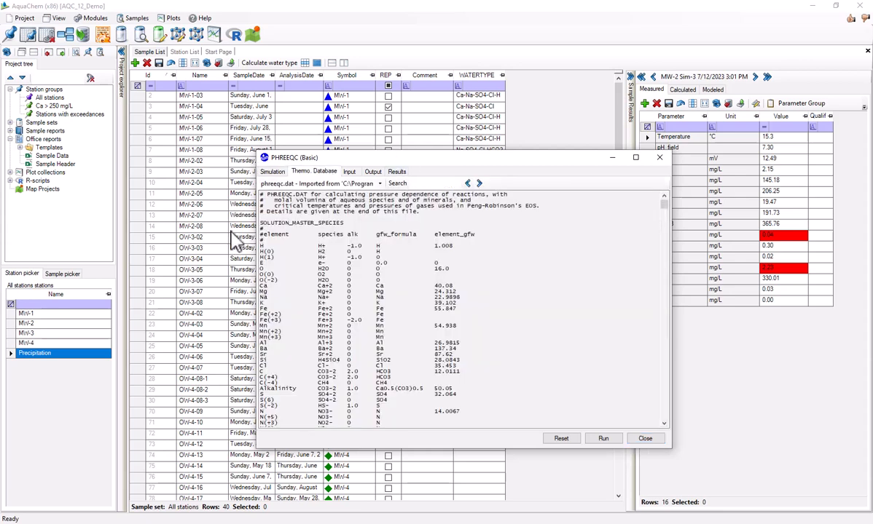
click(357, 183)
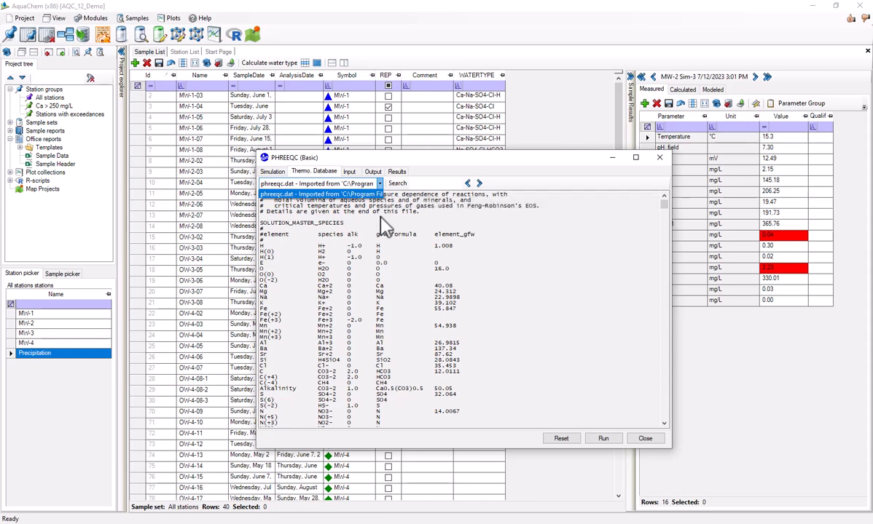
click(324, 222)
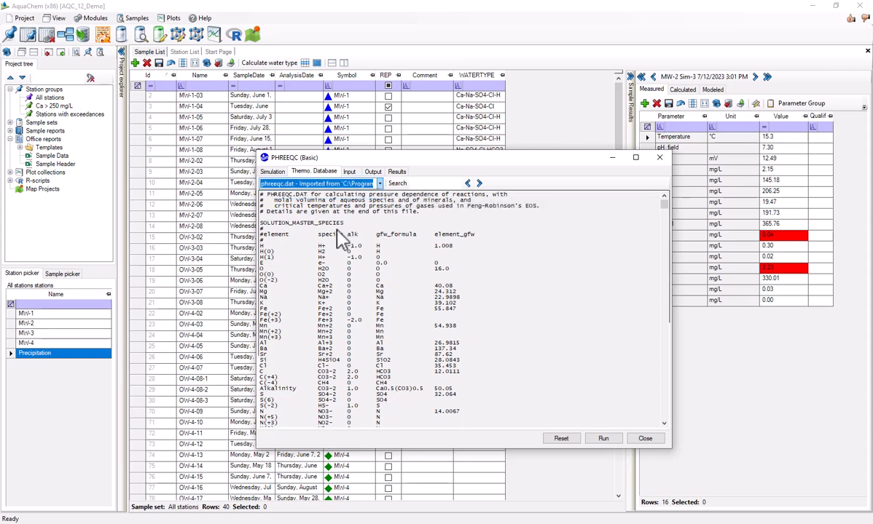
Look through the simulation's generated input, output and results pages, and return to the simulation settings
click(349, 172)
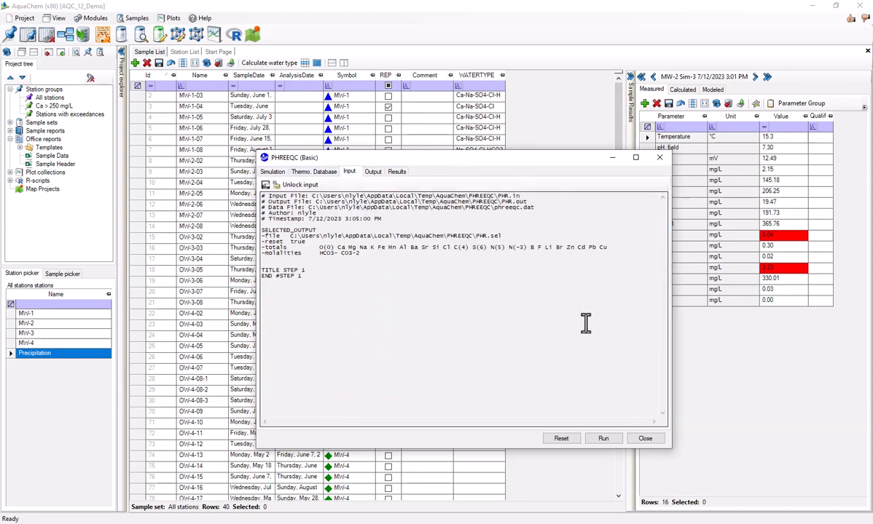
click(271, 172)
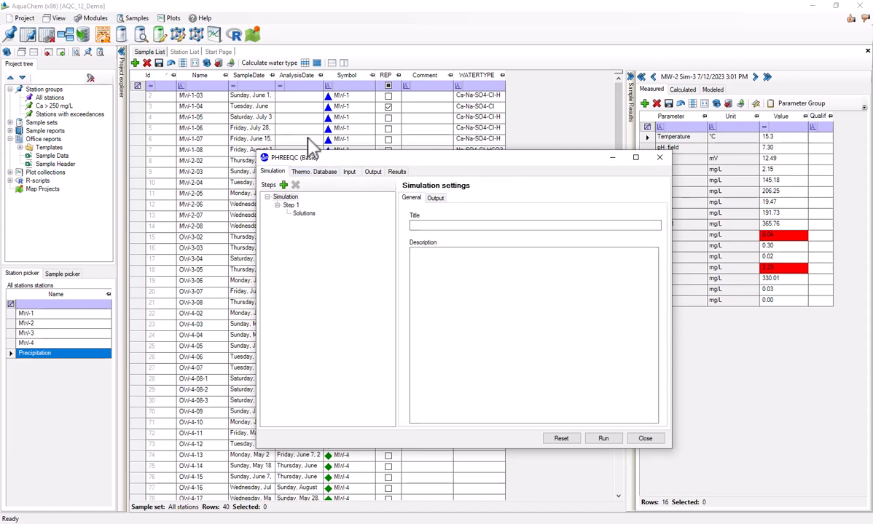
click(349, 172)
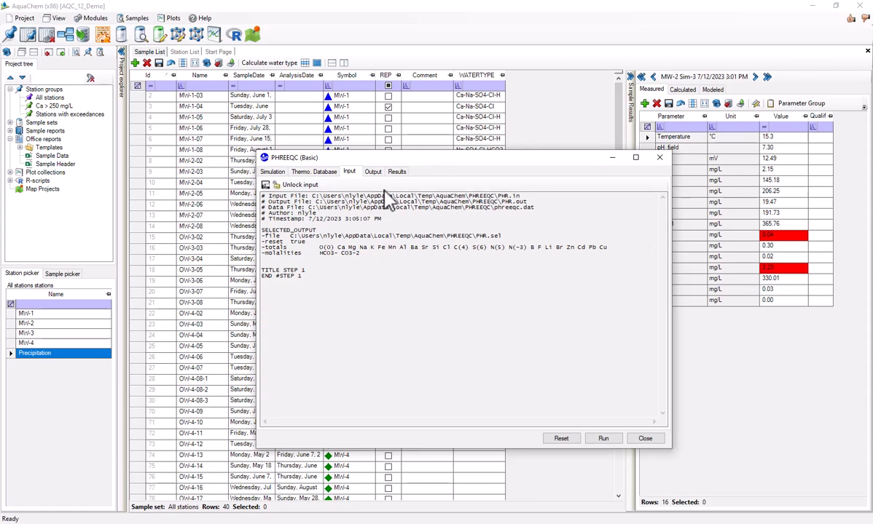
click(375, 173)
click(397, 173)
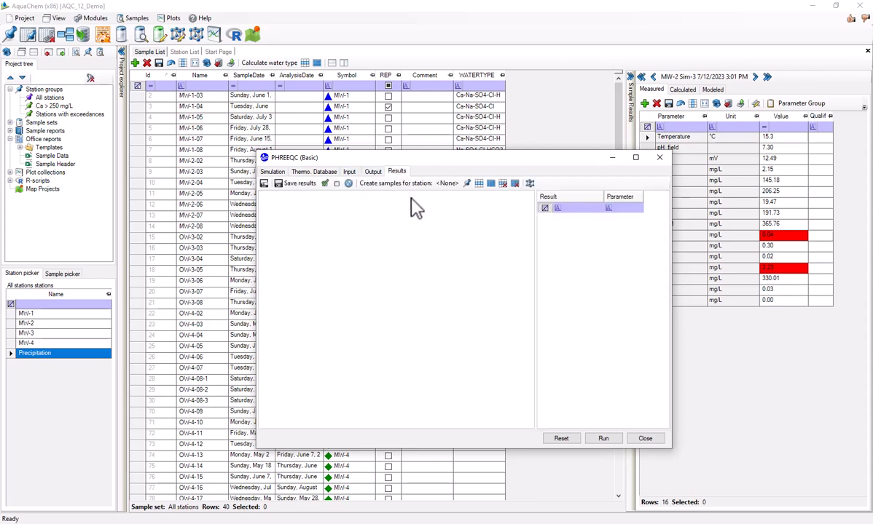
click(275, 173)
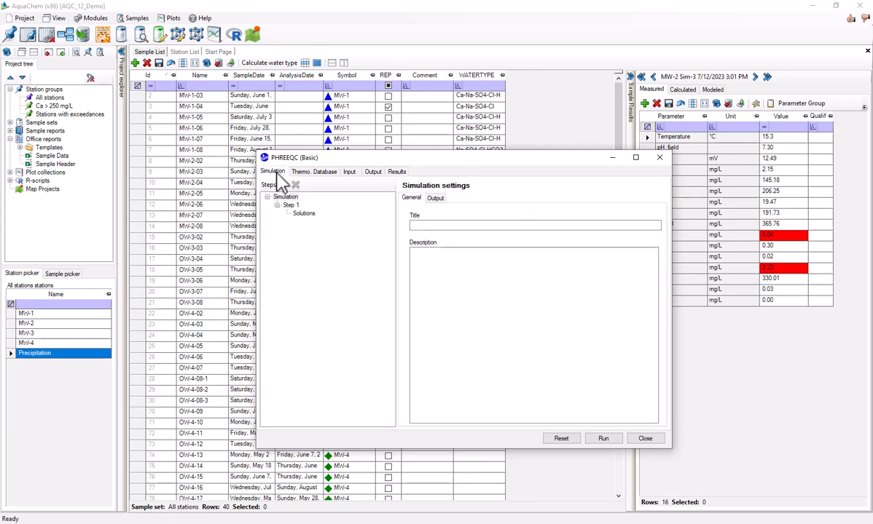
Add sample MW-2-07 from the All stations group to the Step 1 solutions
click(305, 214)
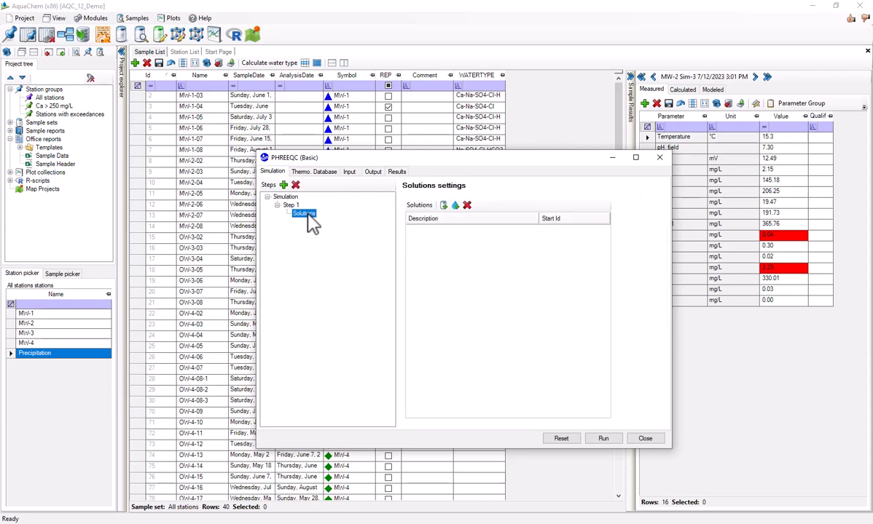
click(443, 206)
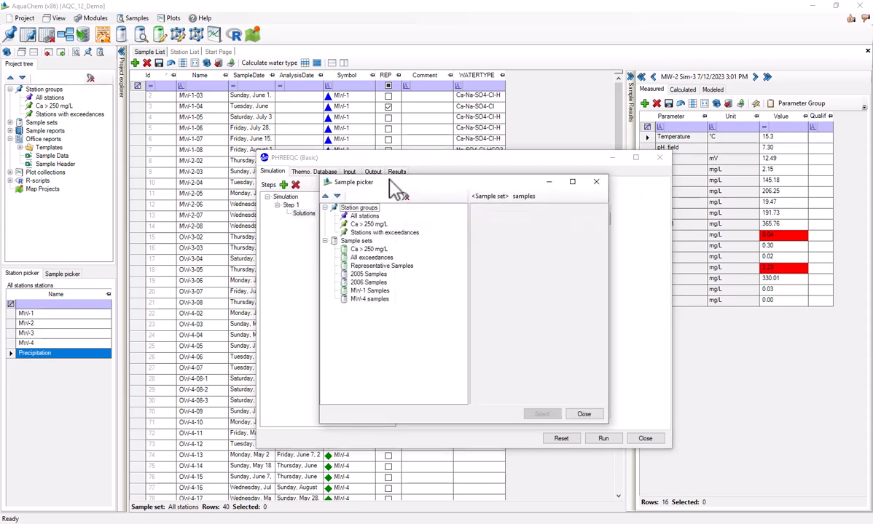
drag(390, 185, 231, 274)
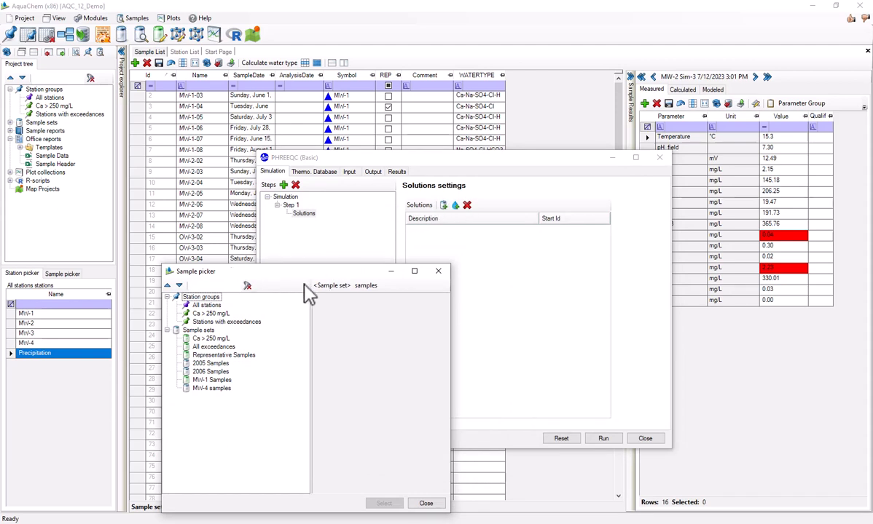
drag(227, 271, 306, 145)
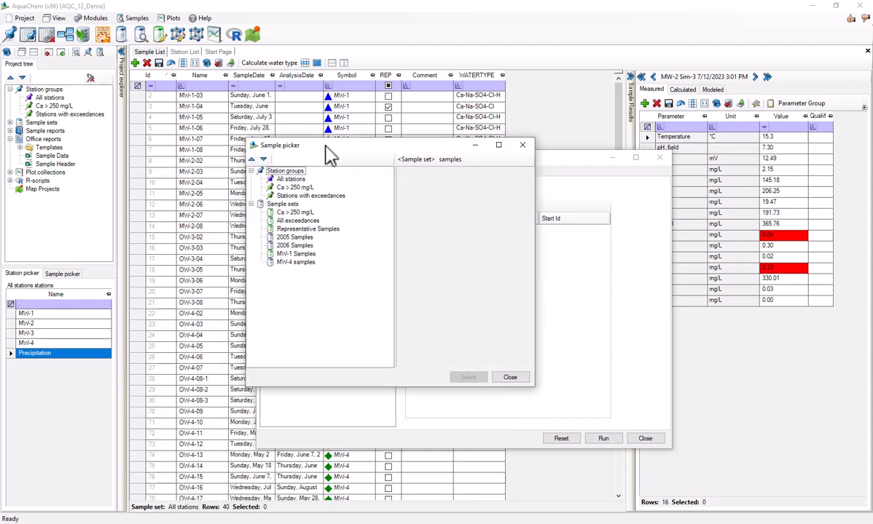
click(275, 177)
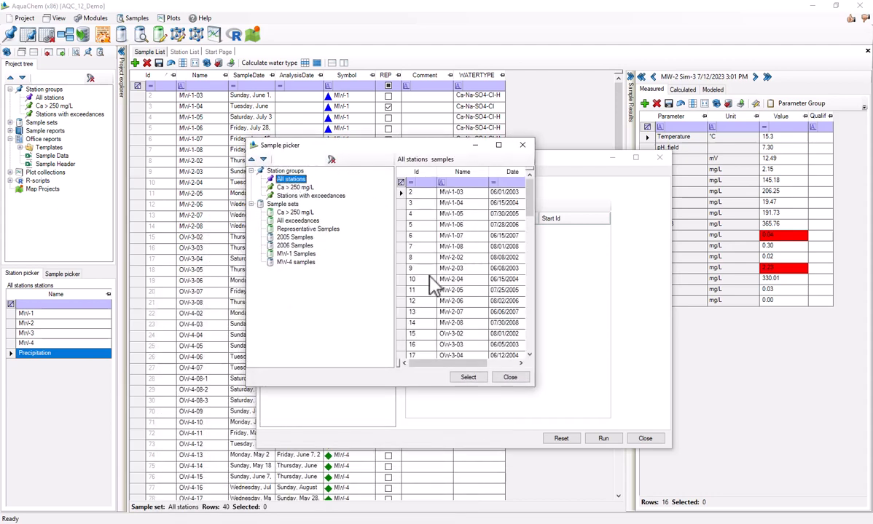
click(400, 314)
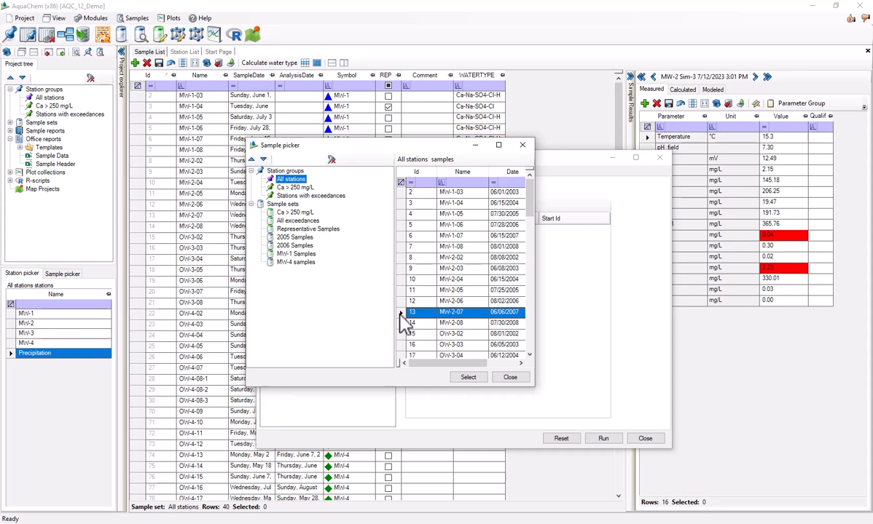
click(468, 378)
Add sample OW-3-04 from the All stations group to the Step 1 solutions and close the sample picker
drag(420, 146, 278, 130)
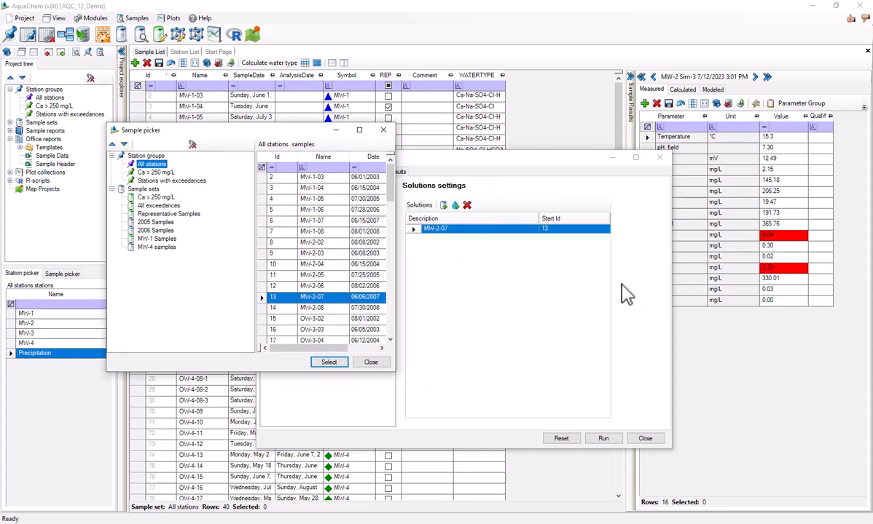
scroll(347, 284, down, 2)
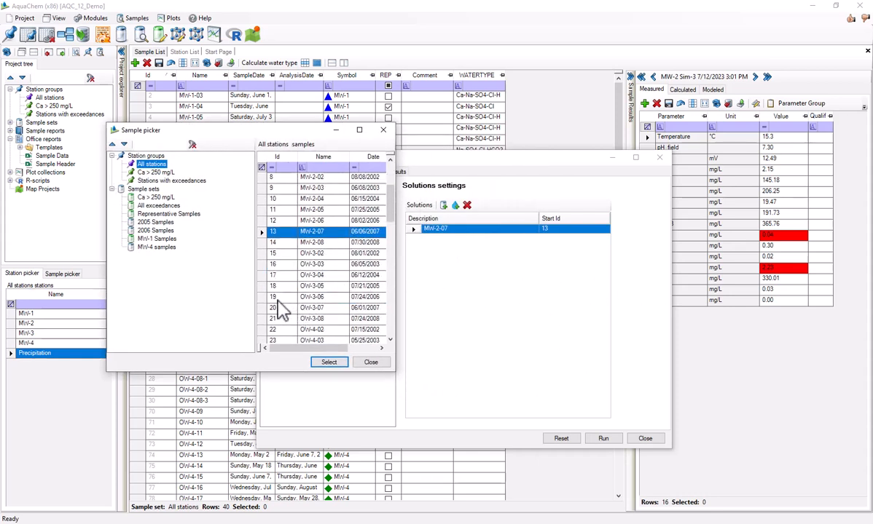
click(270, 277)
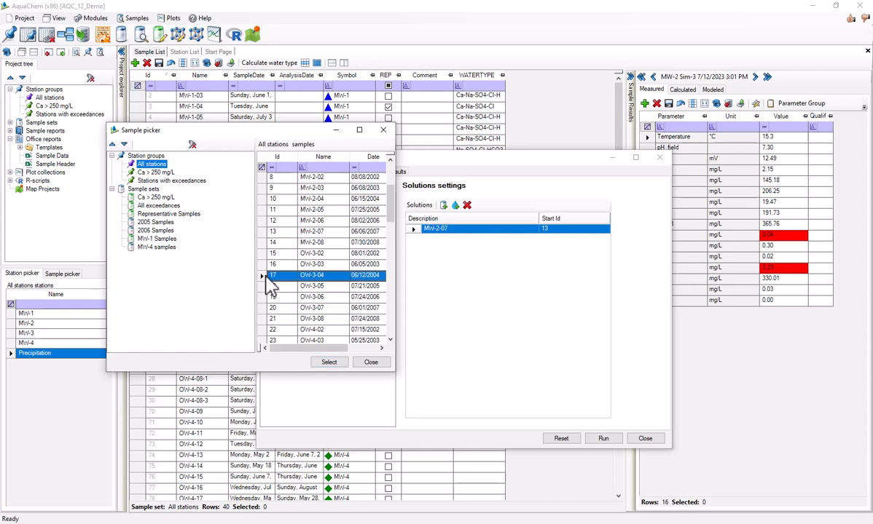
click(330, 362)
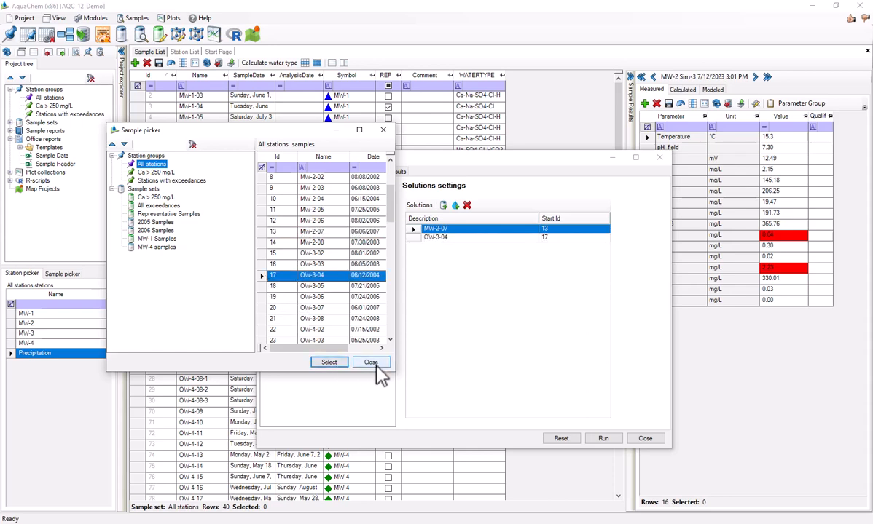
click(375, 364)
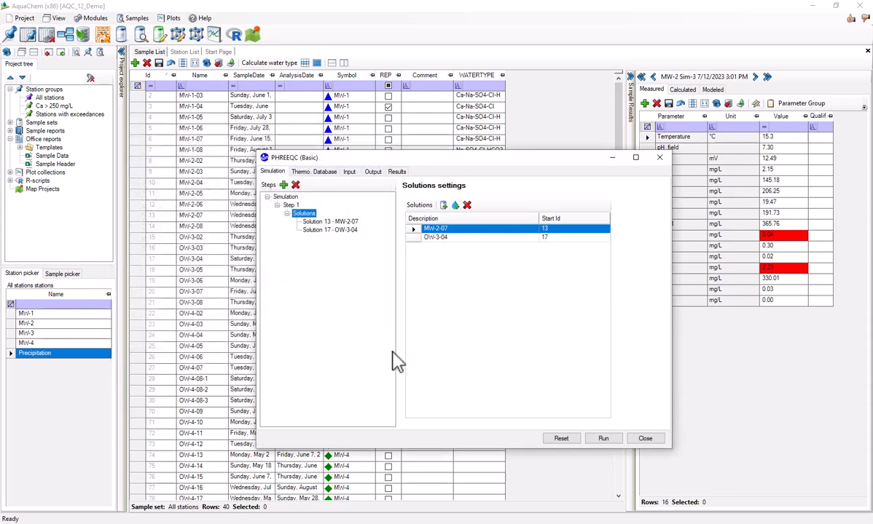
Enable the Mix forward model for Step 1 and add two blank solution entries to its mix settings
click(289, 206)
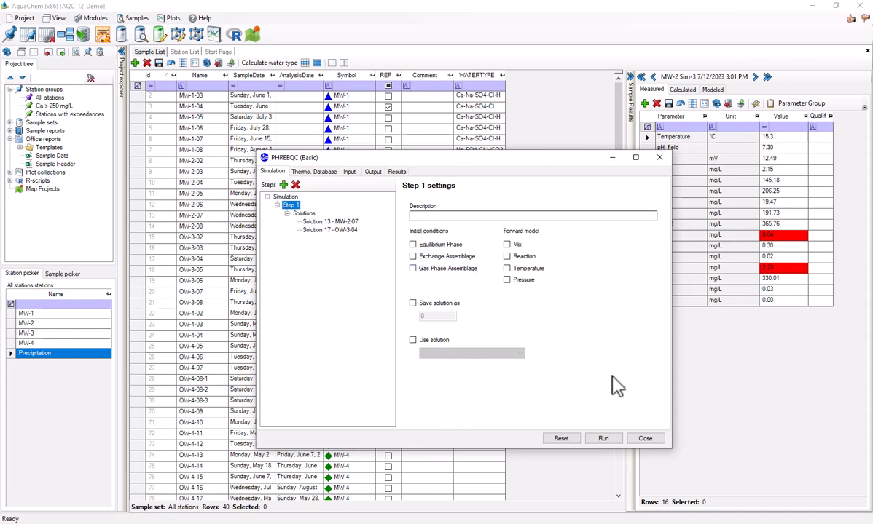
click(508, 246)
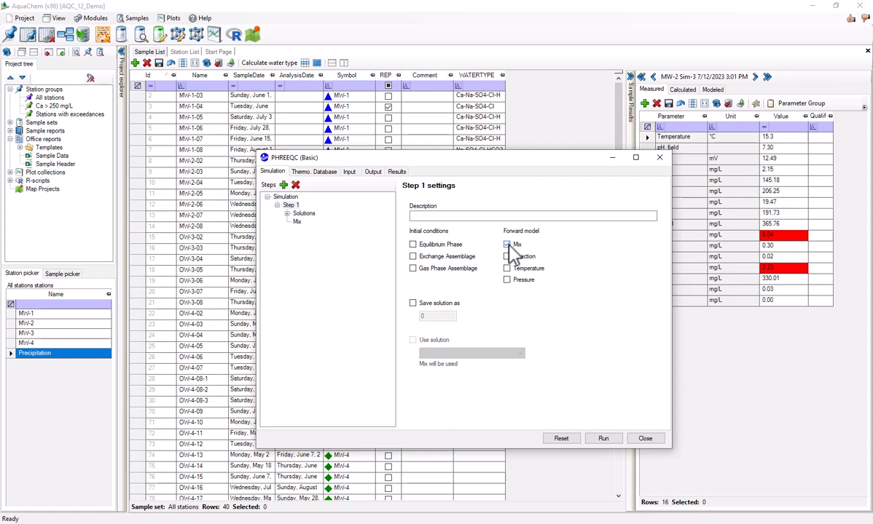
click(297, 222)
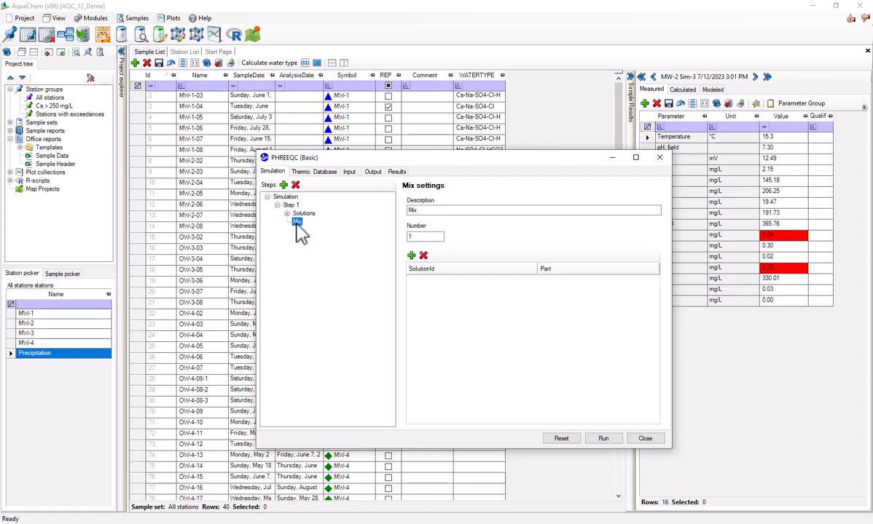
click(412, 258)
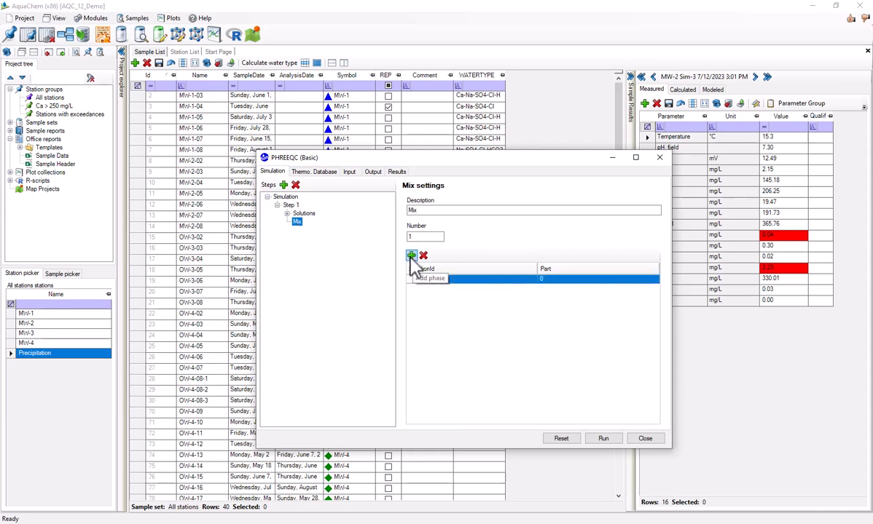
click(412, 258)
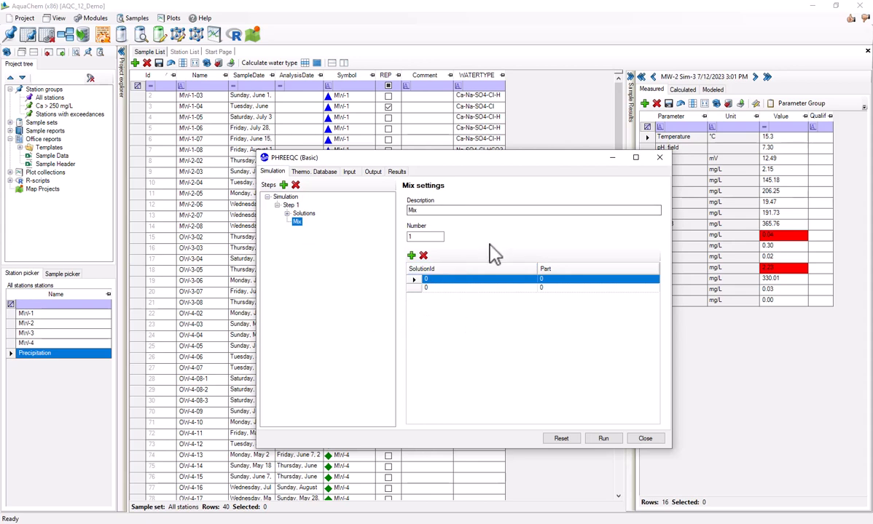
Set the two mix entries to solution IDs 13 and 17, each with a part of 0.5
click(302, 214)
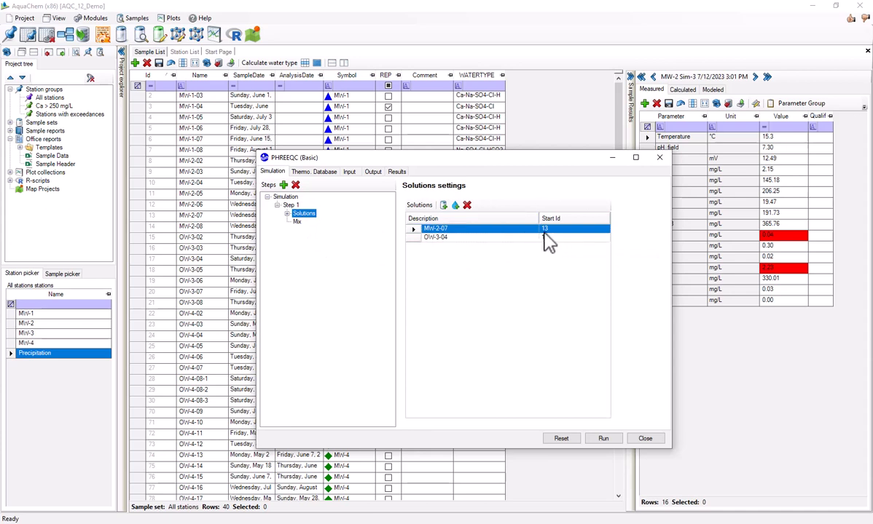
click(297, 221)
click(485, 280)
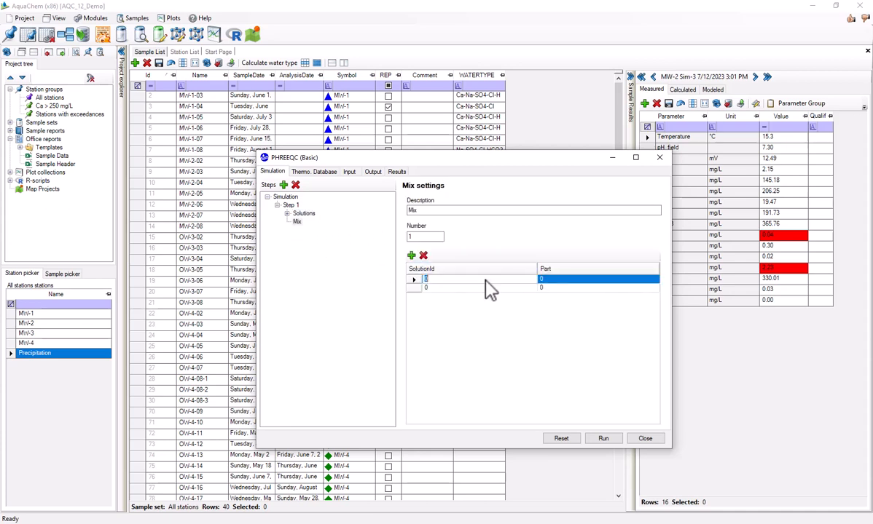
text(13)
click(474, 288)
text(1)
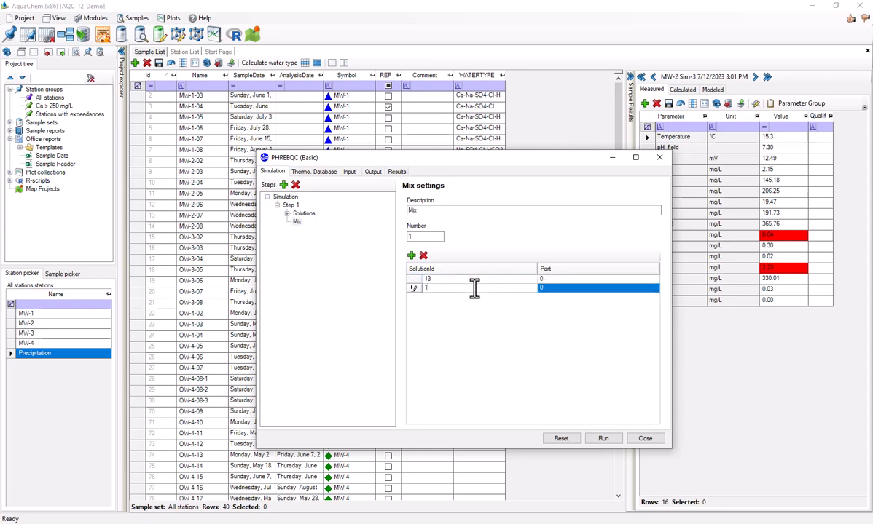
text(7)
click(555, 278)
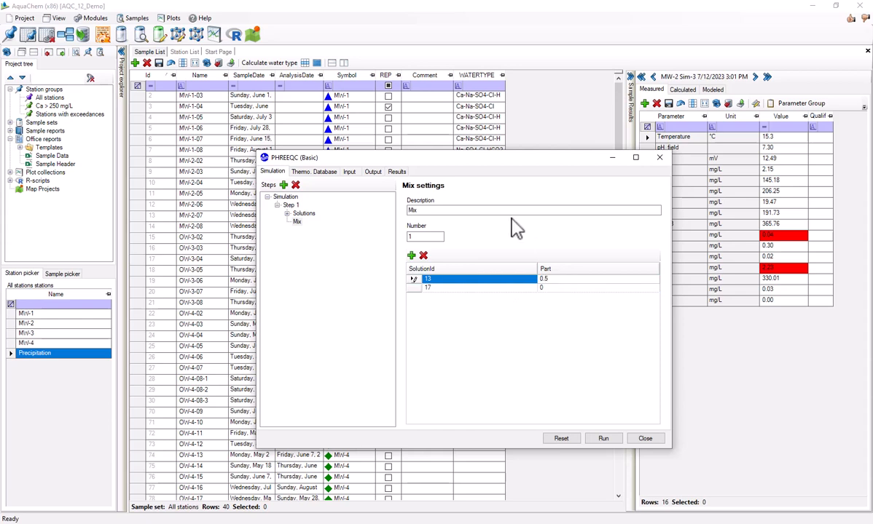
click(551, 289)
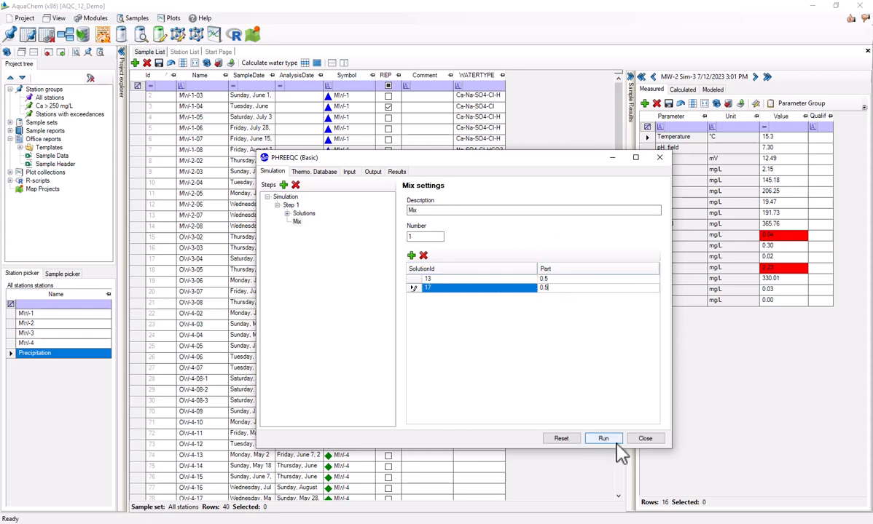
Examine the generated PHREEQC input, checking the definitions of solutions 13 and 17 and the mix block
click(347, 173)
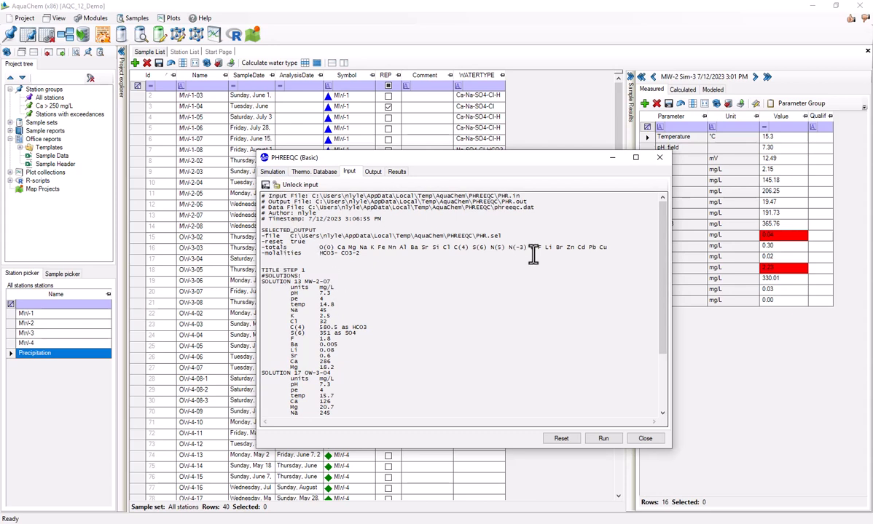
scroll(532, 253, down, 5)
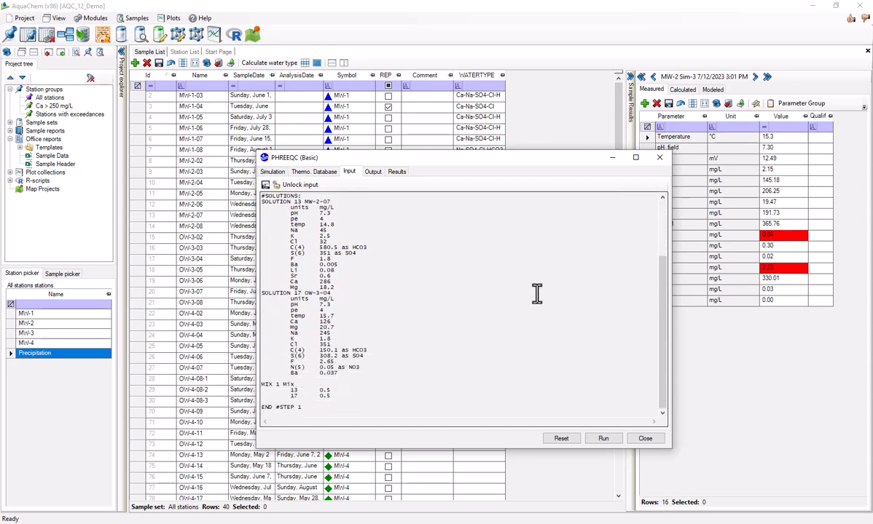
scroll(524, 302, up, 3)
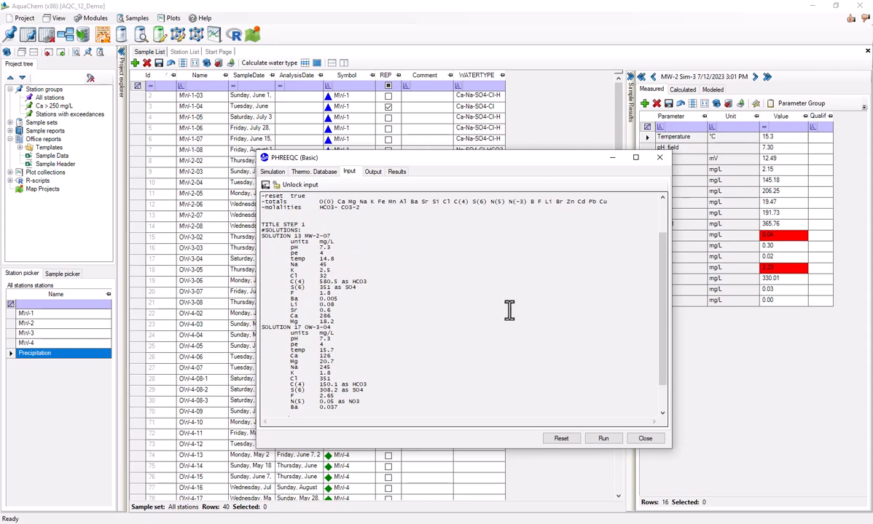
scroll(509, 305, down, 3)
drag(261, 202, 331, 202)
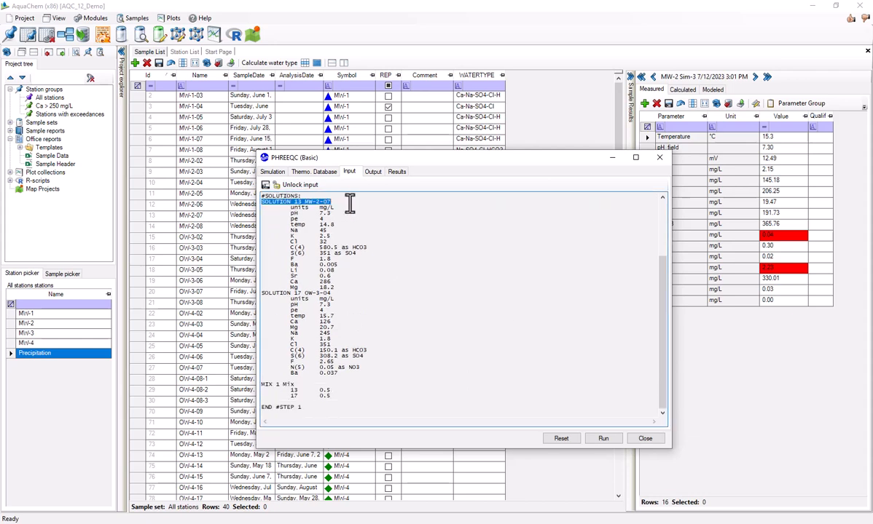
click(285, 293)
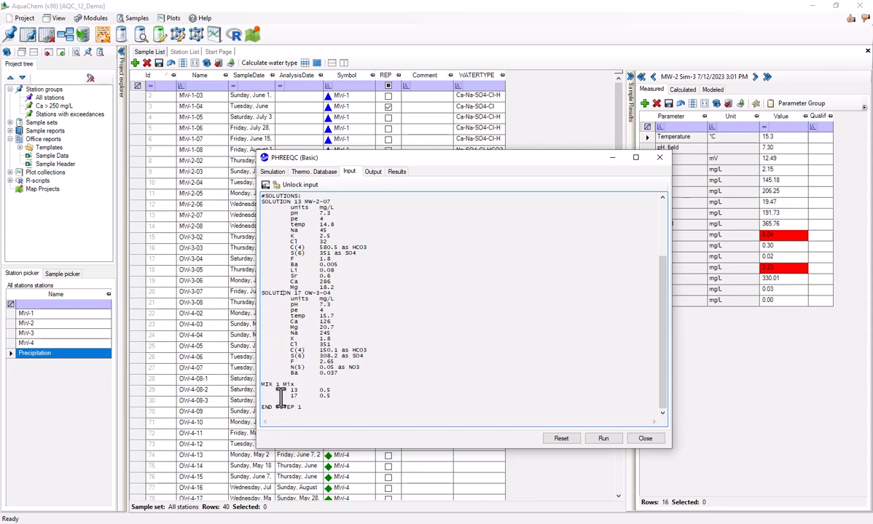
drag(261, 386, 347, 394)
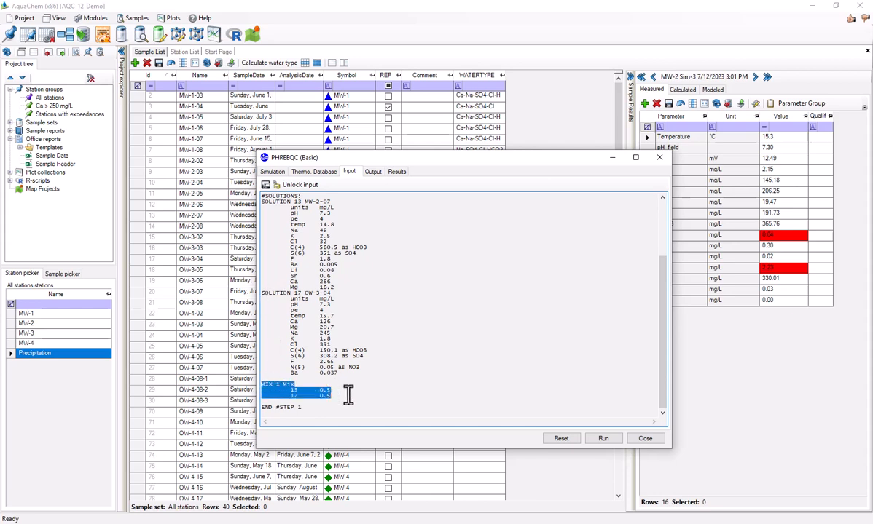
click(343, 395)
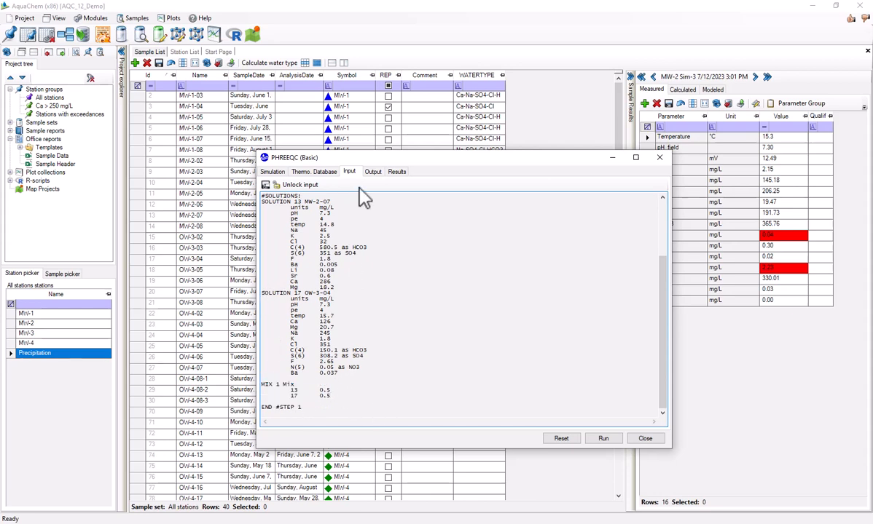
Run the simulation and review the result rows for the two initial solutions and the reacted mixture across the parameter columns
click(596, 439)
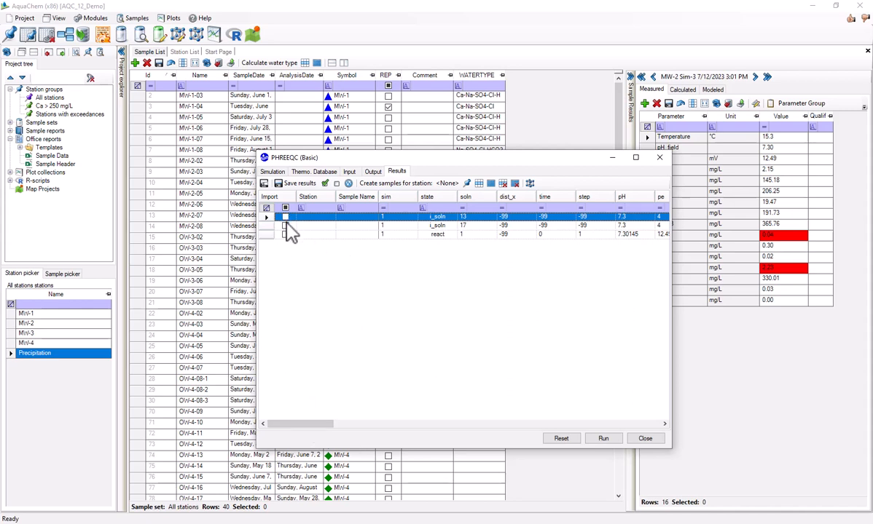
click(437, 228)
click(437, 219)
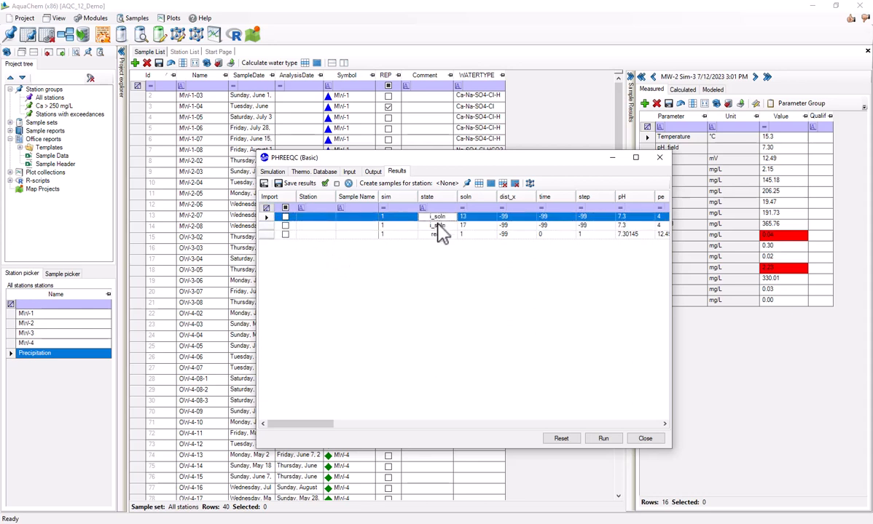
click(437, 235)
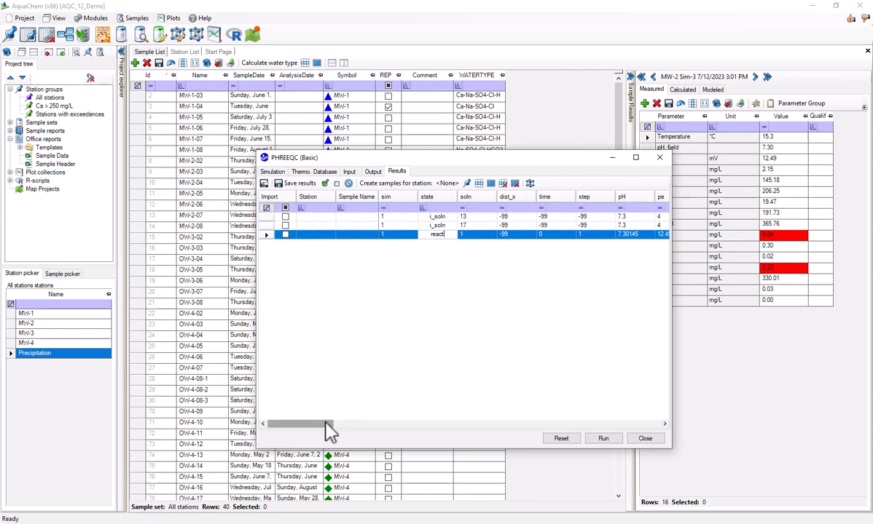
drag(325, 425, 561, 442)
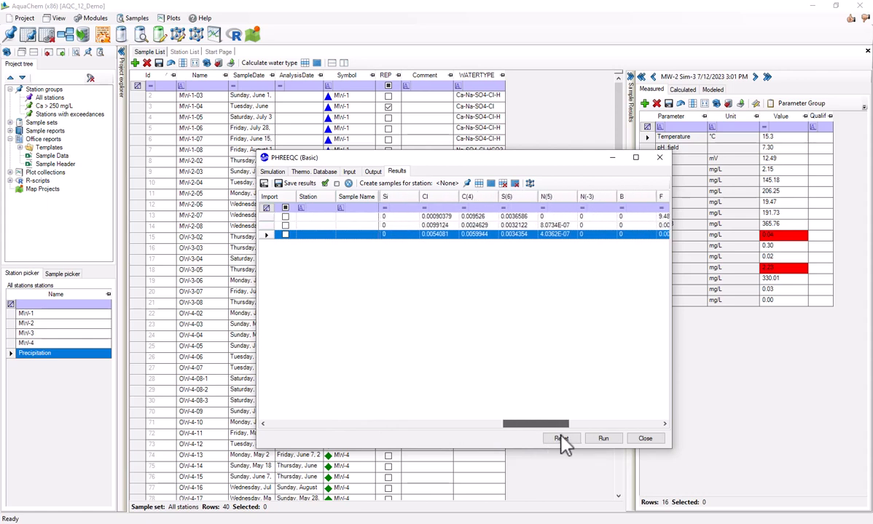
drag(561, 442, 278, 439)
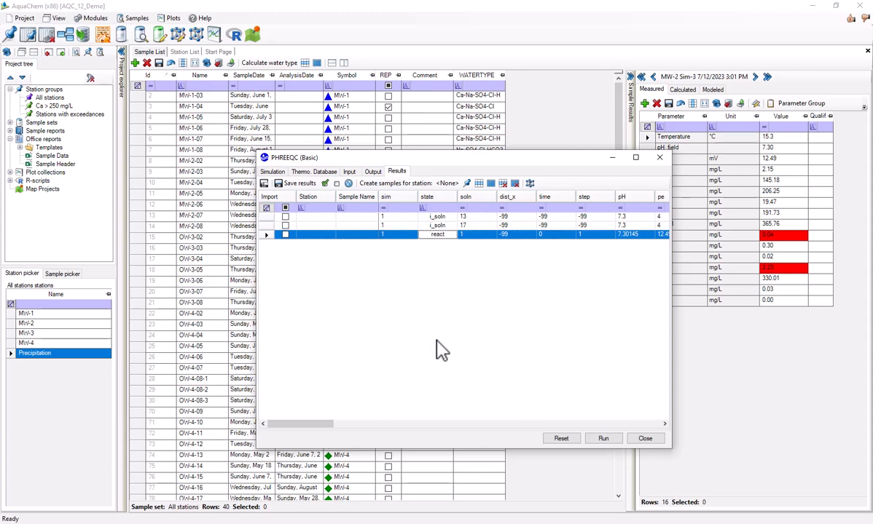
Choose MW-2 as the station for new samples and assign it to the react result row
click(467, 183)
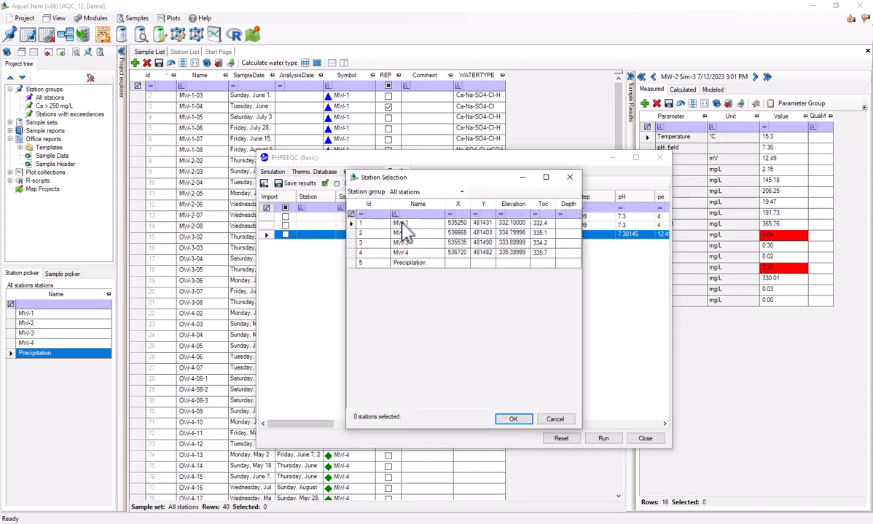
drag(383, 182, 219, 214)
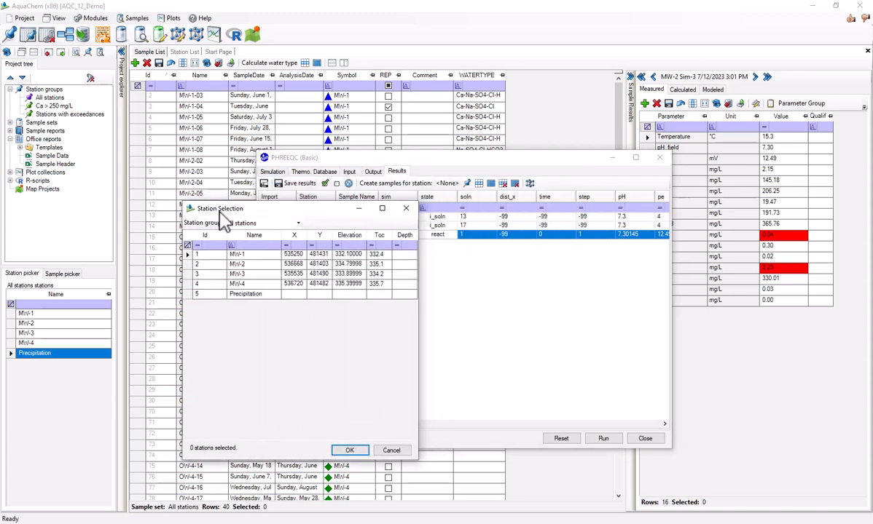
click(190, 264)
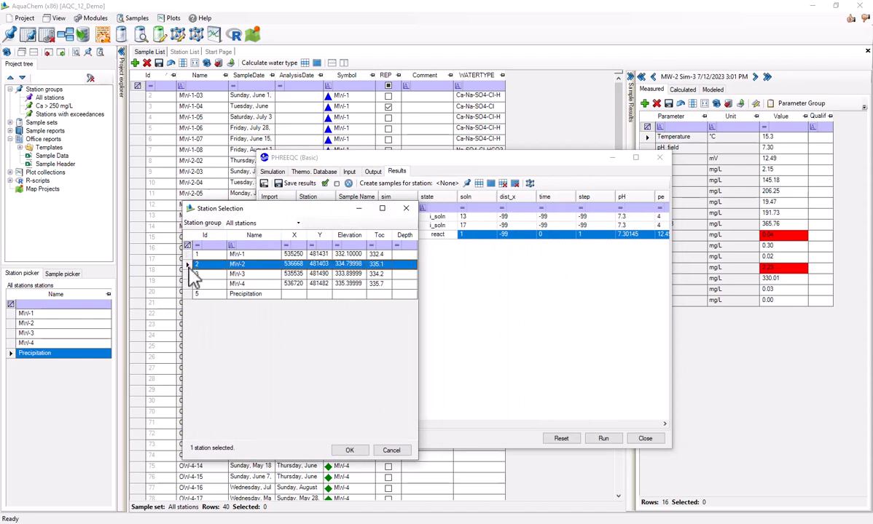
click(347, 450)
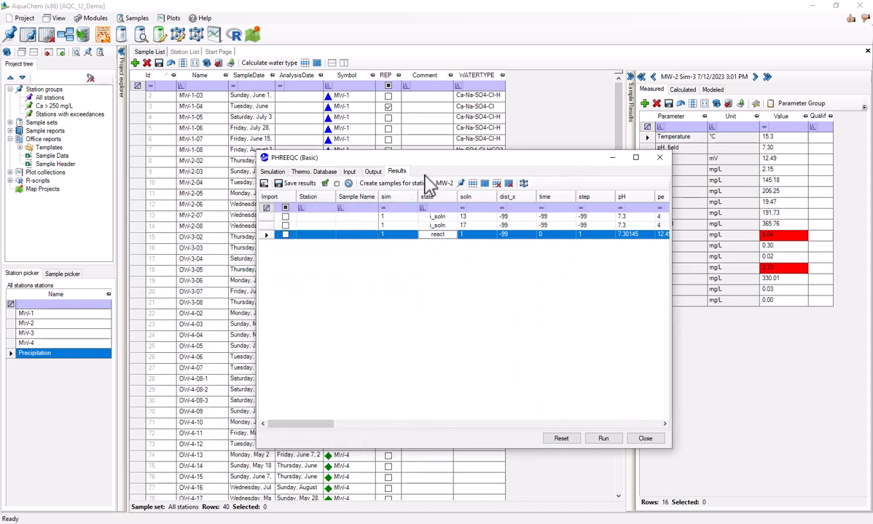
click(477, 190)
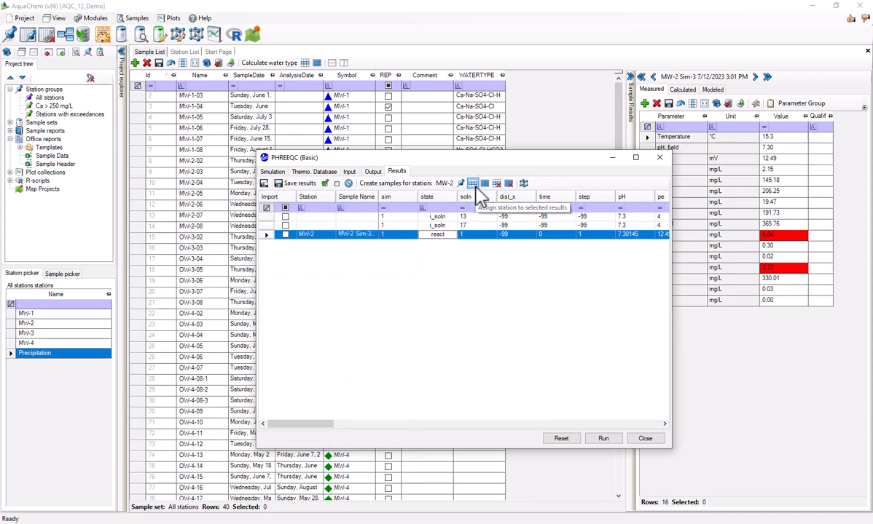
Mark the react result for import and save it as a sample of station MW-2
click(284, 234)
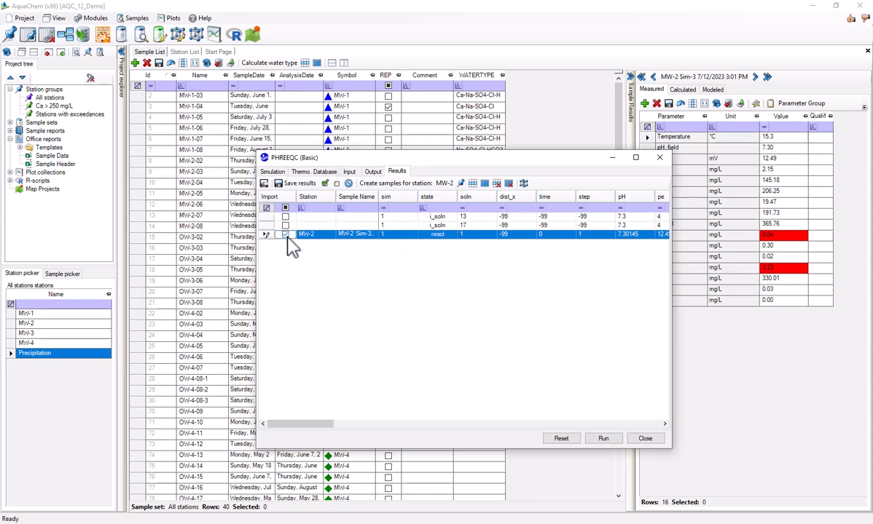
click(290, 189)
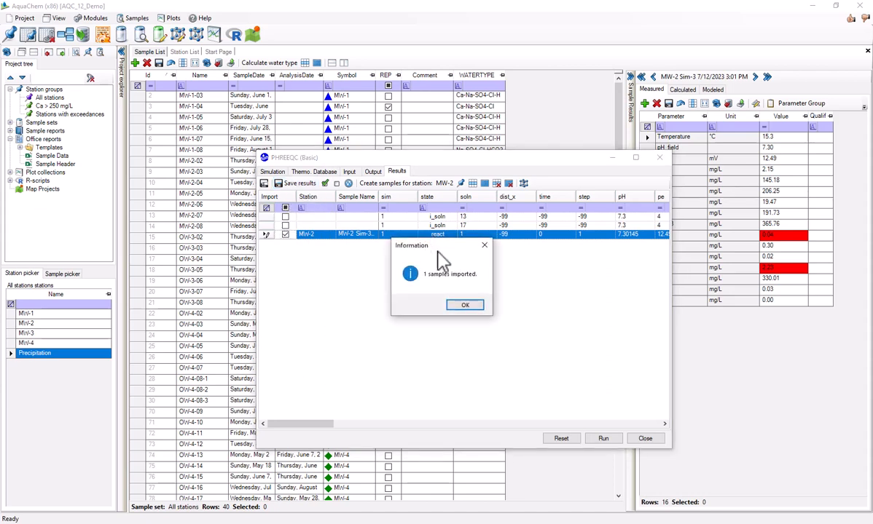
drag(429, 251, 291, 226)
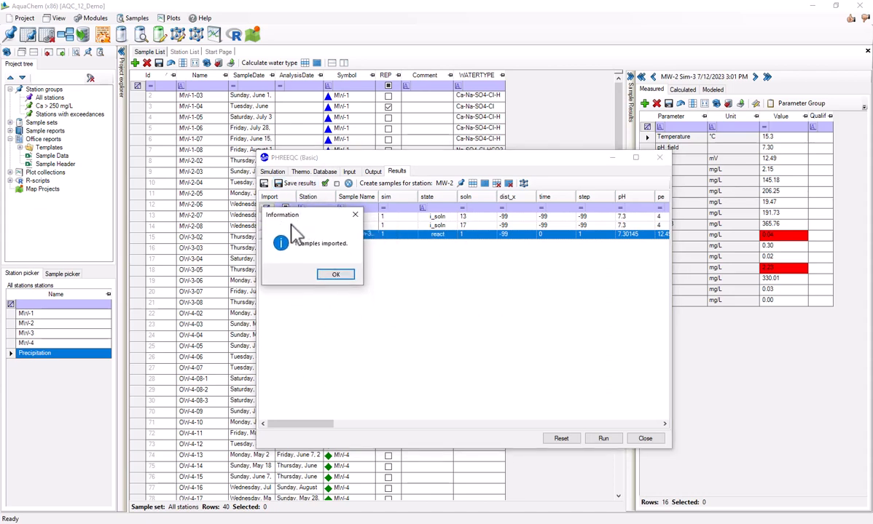
Acknowledge the sample import and close the current PHREEQC mixing simulation
click(336, 275)
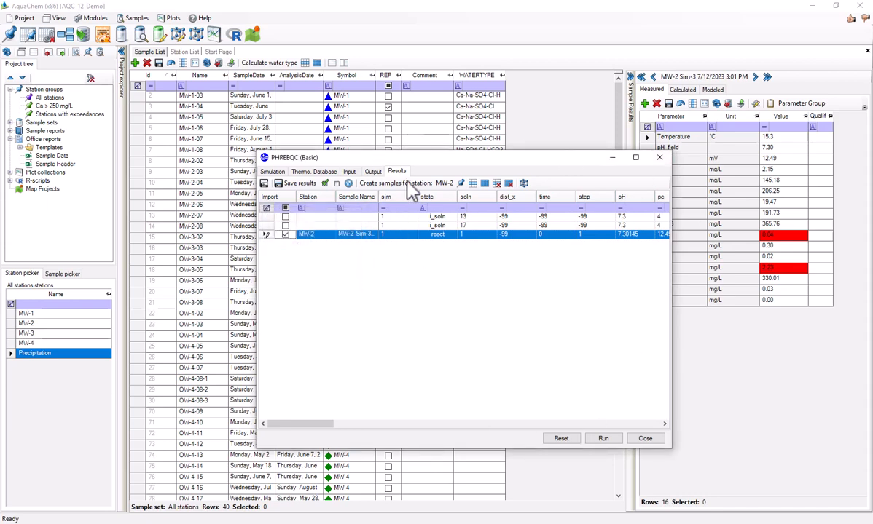
drag(399, 162, 442, 150)
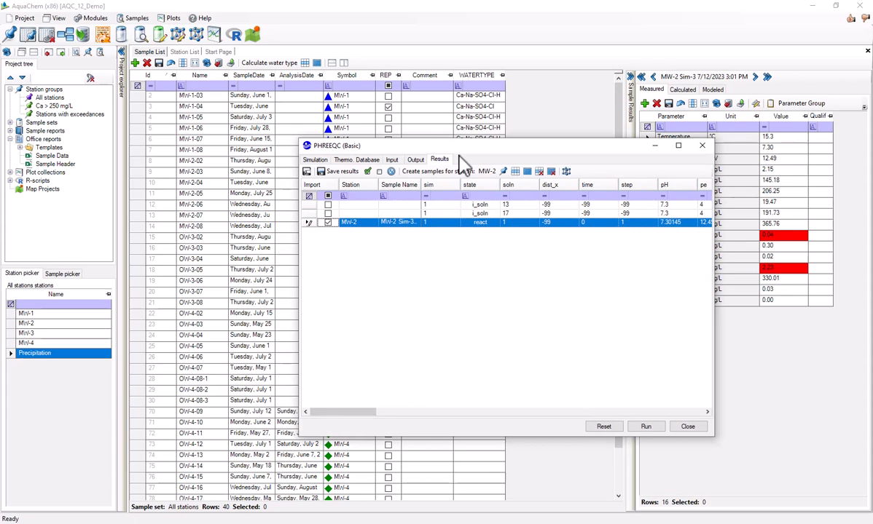
click(314, 159)
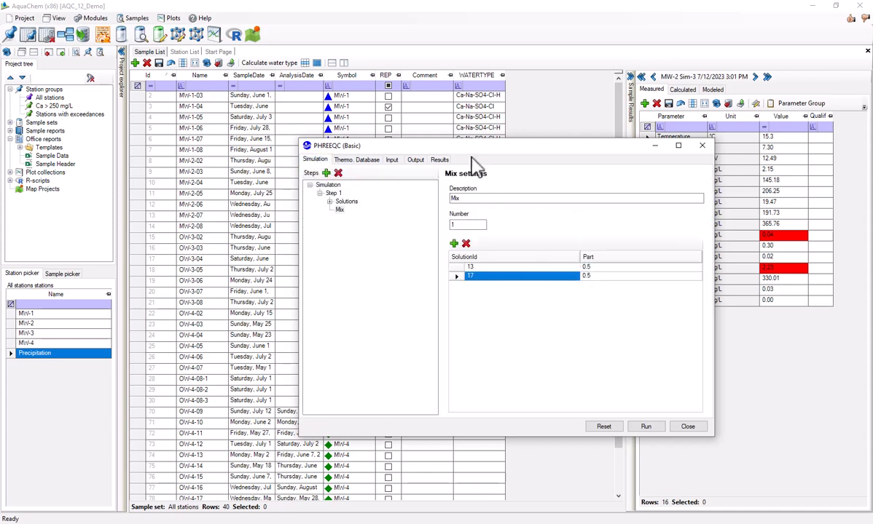
click(438, 160)
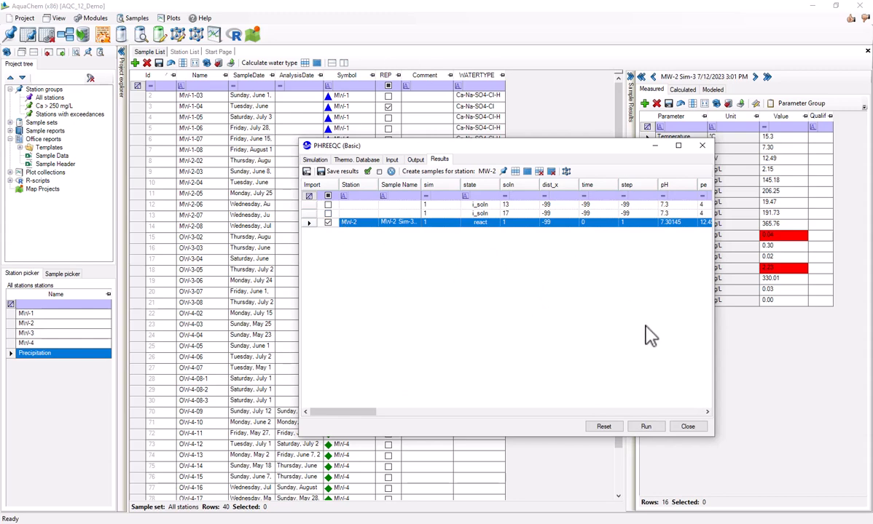
click(687, 427)
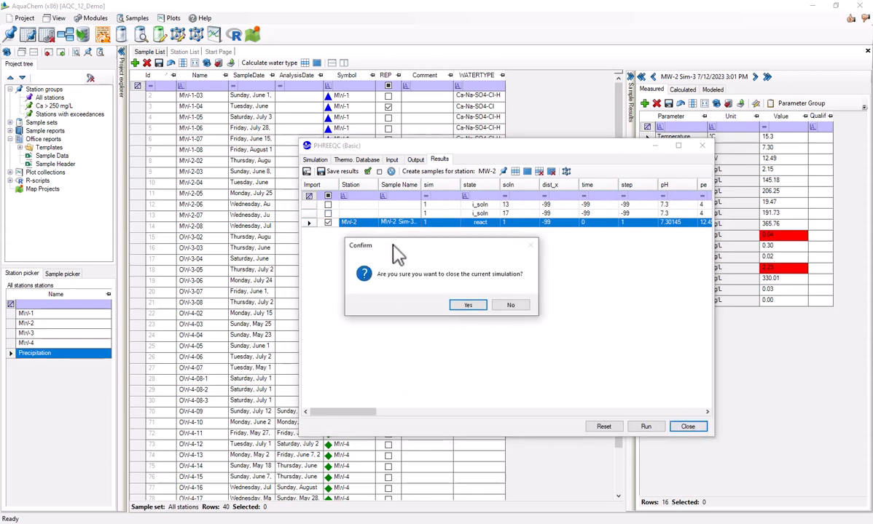
drag(392, 245, 339, 220)
click(413, 275)
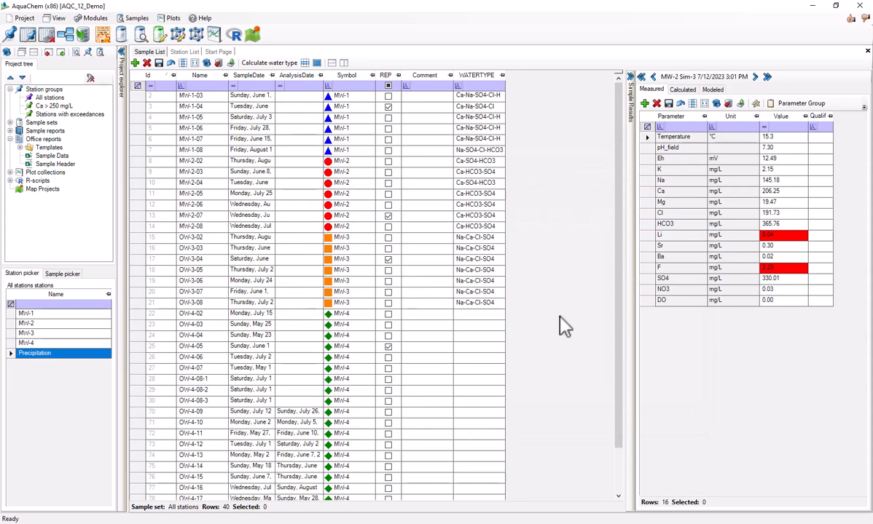
Refresh the sample list and view the measured values of the newly imported MW-2 Sim-3 sample
click(206, 64)
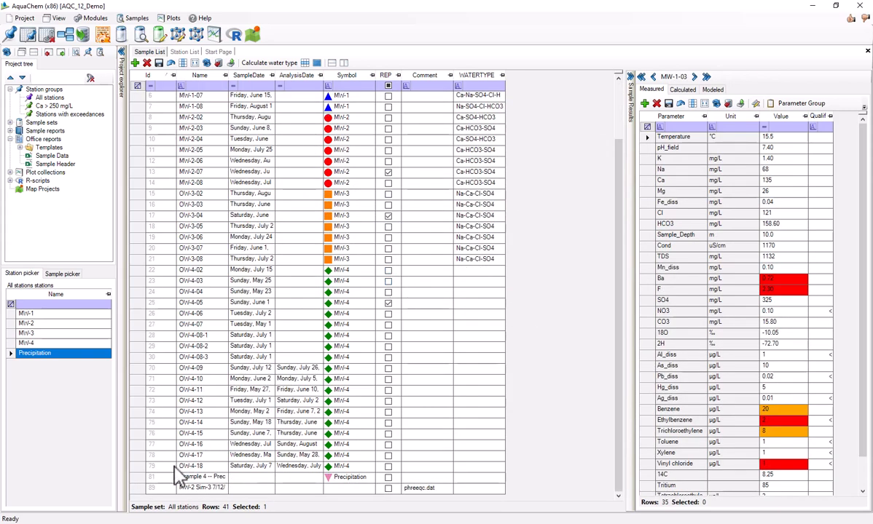
click(137, 487)
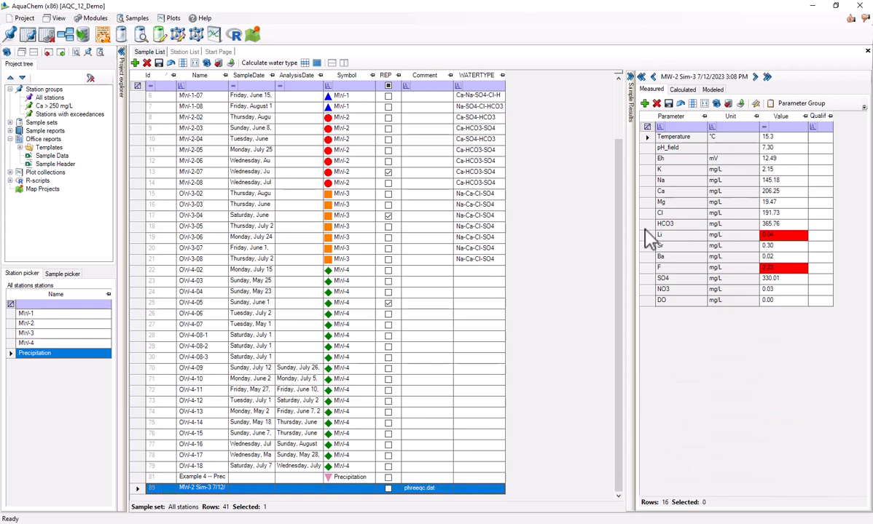
scroll(571, 259, up, 2)
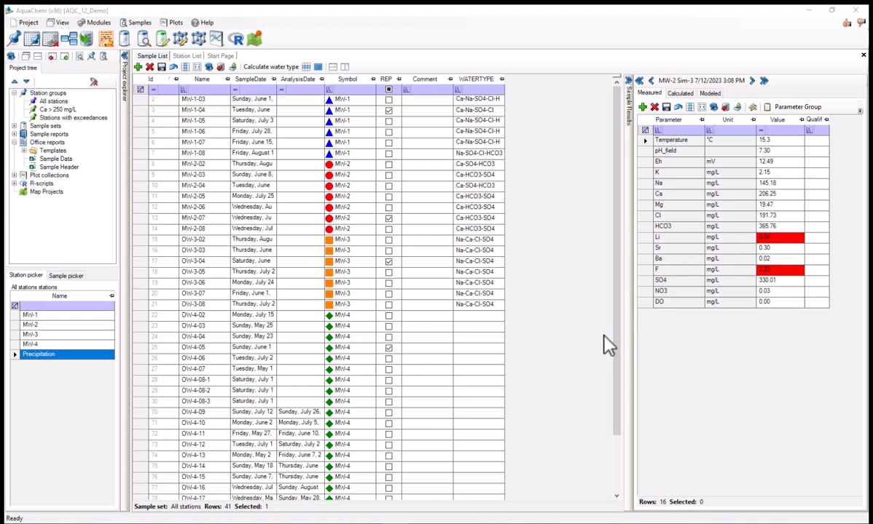
Switch to the Phreeqc Version 3 help and view Example 4, Evaporation and Homogeneous Redox Reactions, including its input file
mouse_move(389, 521)
click(415, 503)
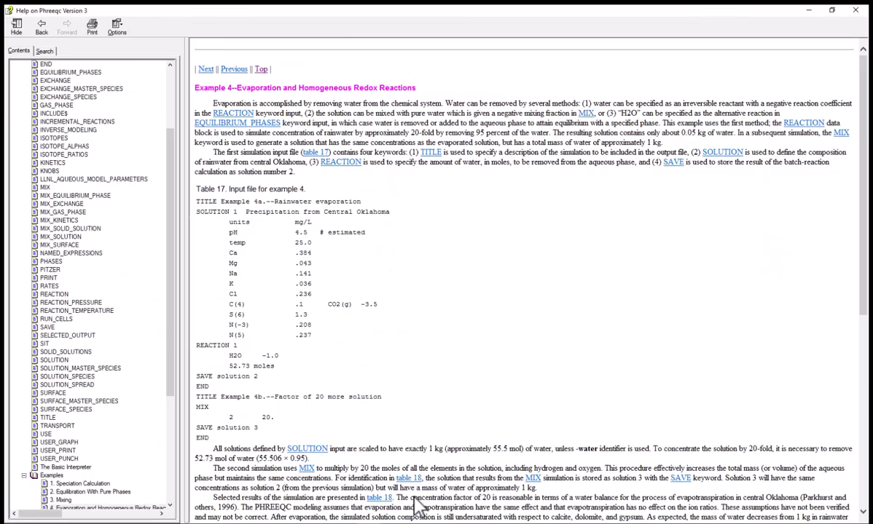
scroll(151, 321, up, 4)
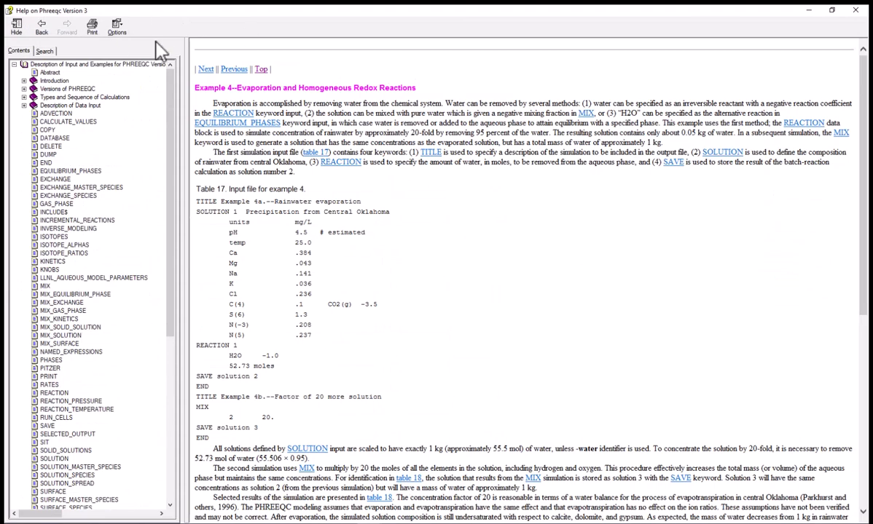
scroll(95, 211, down, 9)
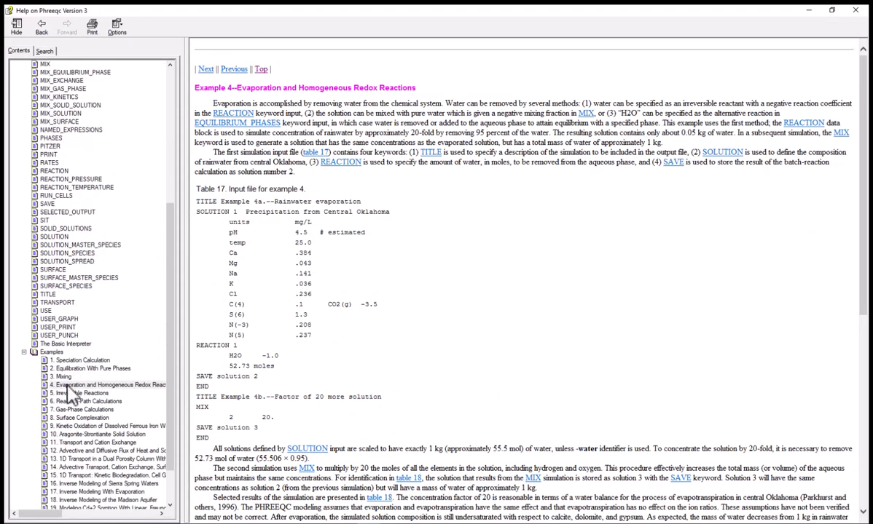
click(70, 386)
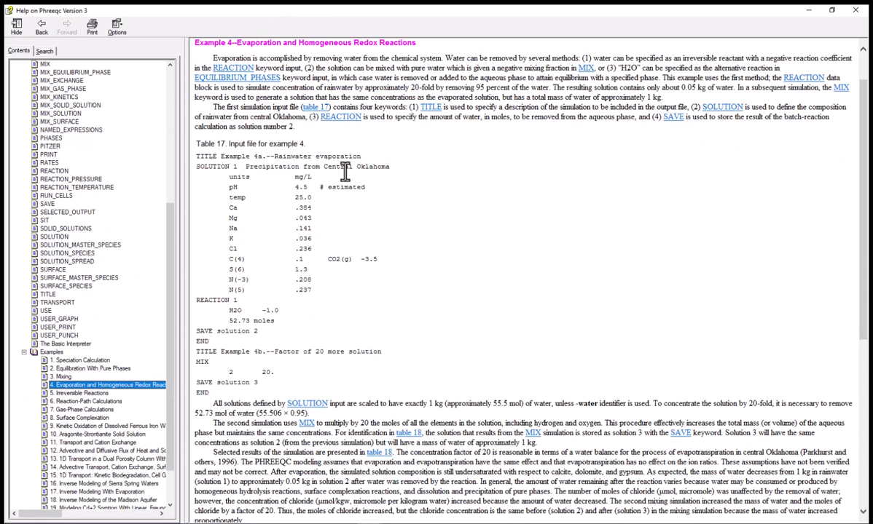
Switch back to AquaChem and display the measured values of the Example 4 precipitation sample
click(810, 12)
scroll(477, 281, down, 2)
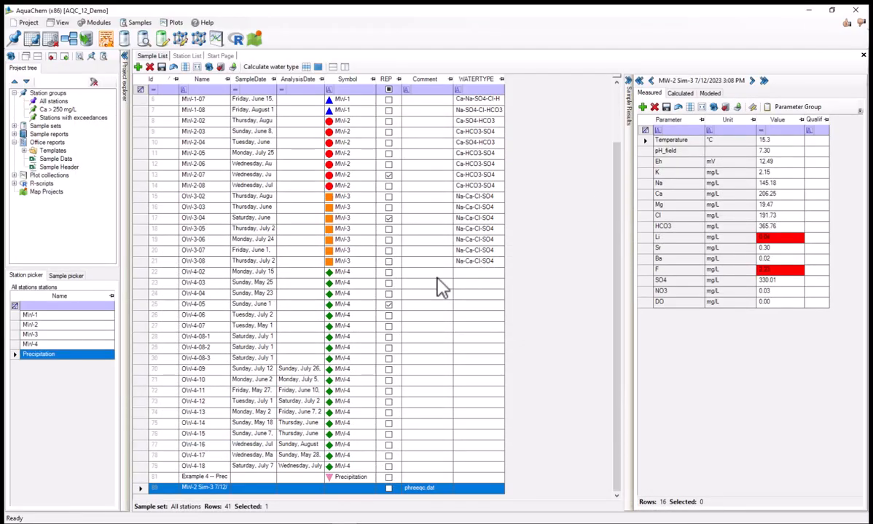
click(141, 477)
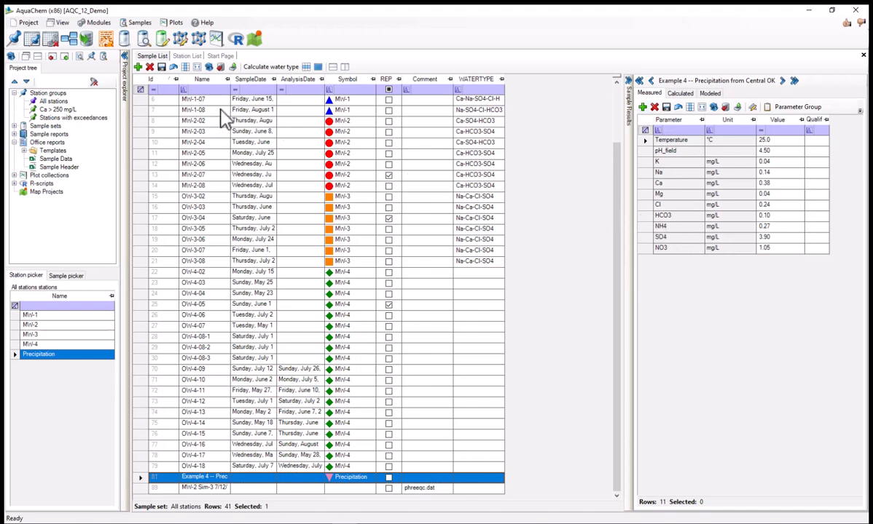
Examine the phreeqc.dat parameter mapping in the project's PHREEQC properties, checking the elements from Ca through the nitrogen species
click(30, 23)
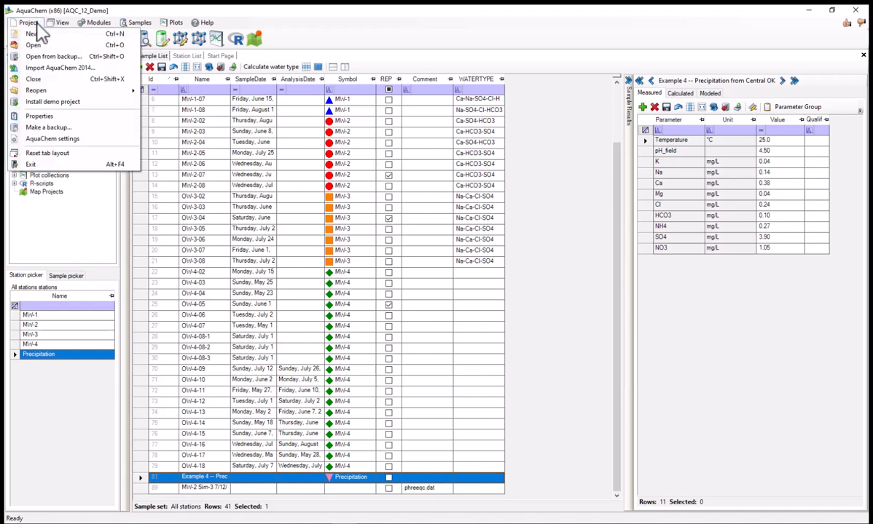
click(39, 116)
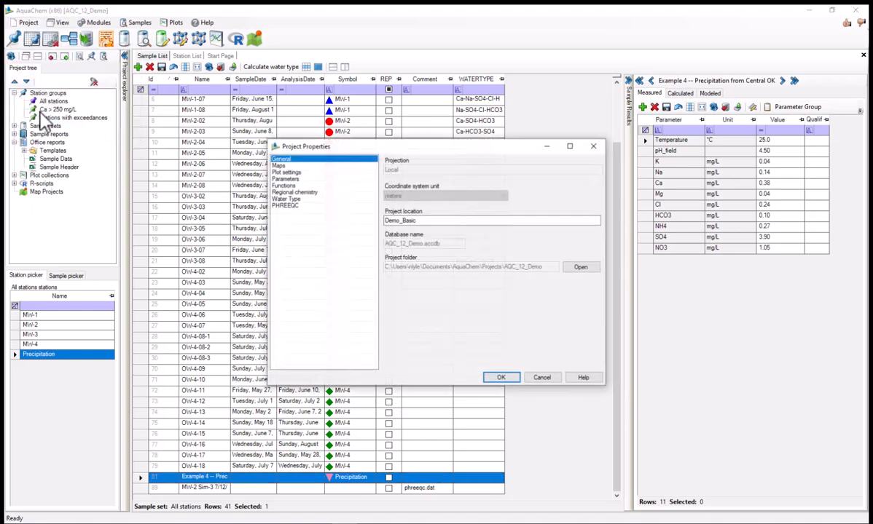
click(300, 205)
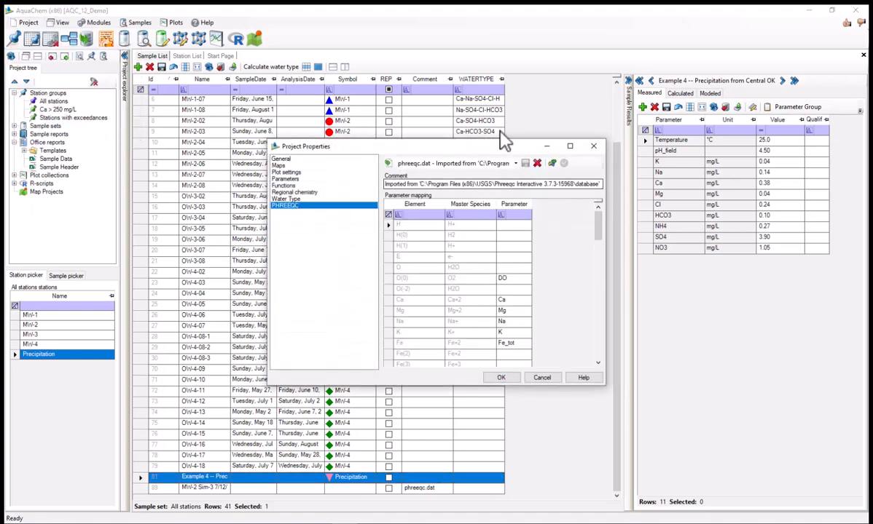
drag(500, 144, 264, 98)
scroll(353, 200, down, 2)
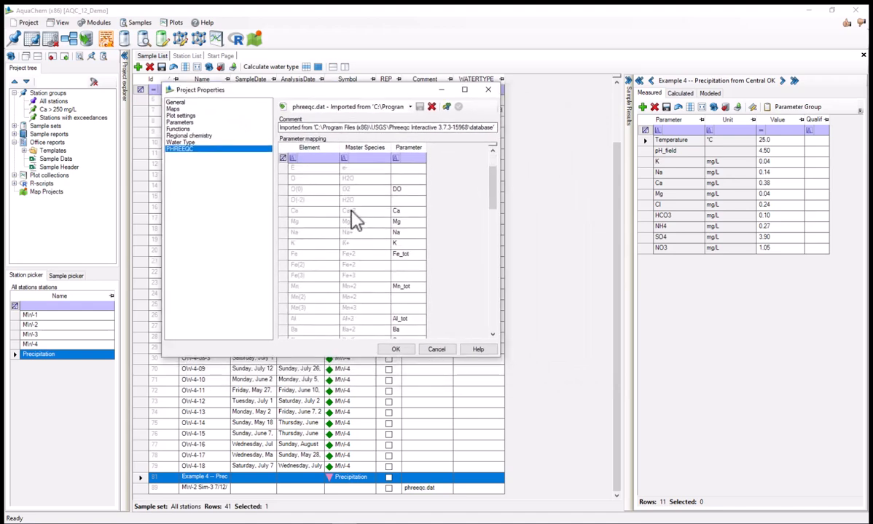
scroll(400, 224, down, 1)
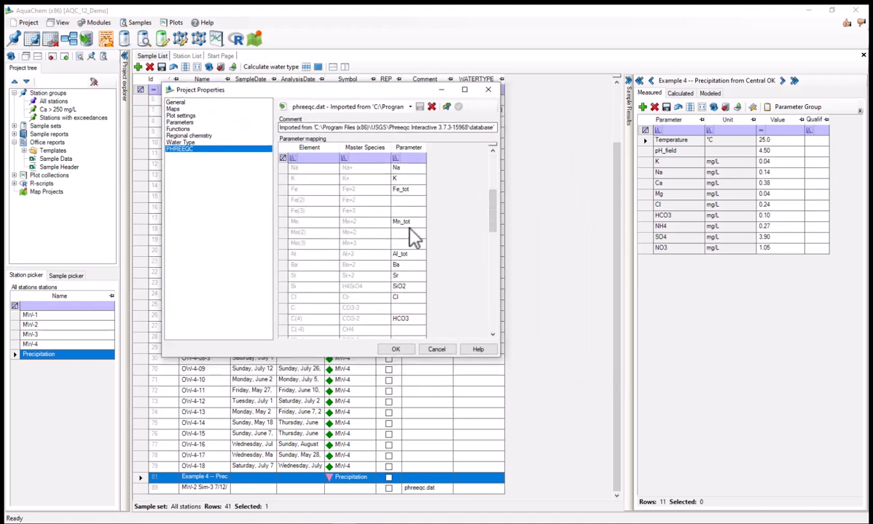
scroll(412, 235, down, 1)
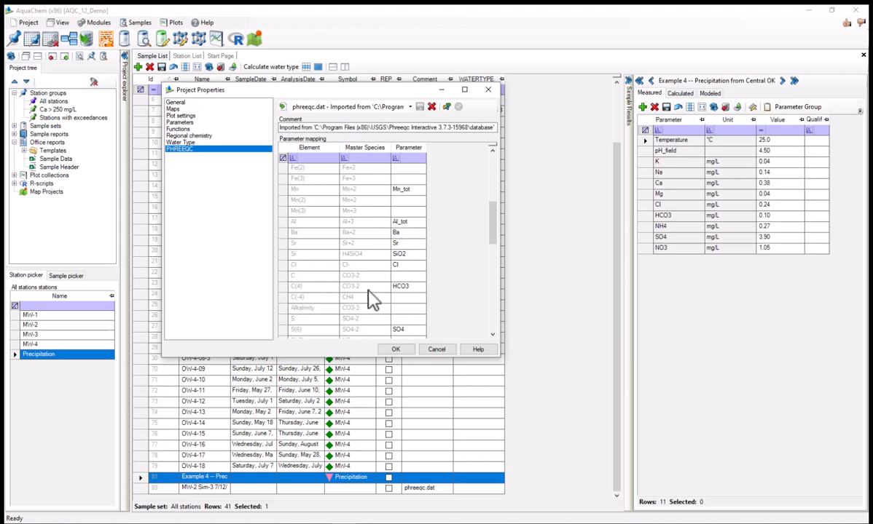
scroll(430, 297, down, 1)
scroll(435, 297, down, 1)
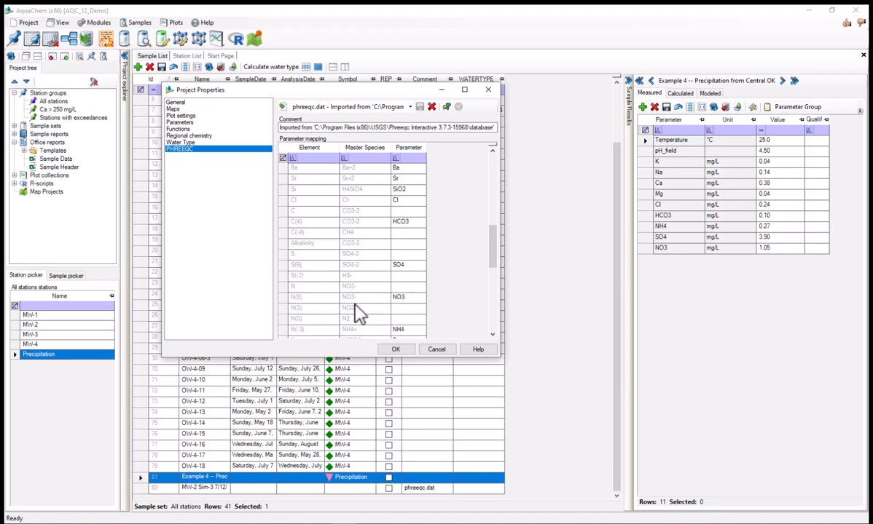
scroll(405, 335, down, 1)
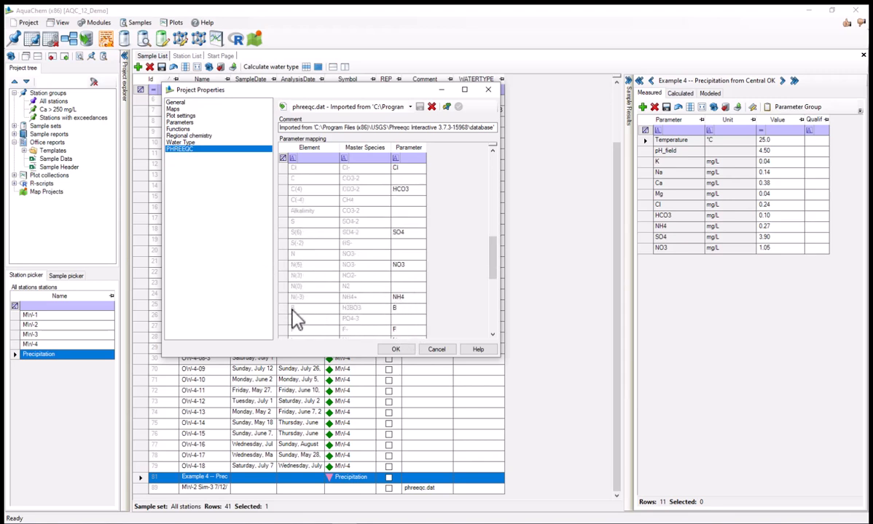
click(394, 351)
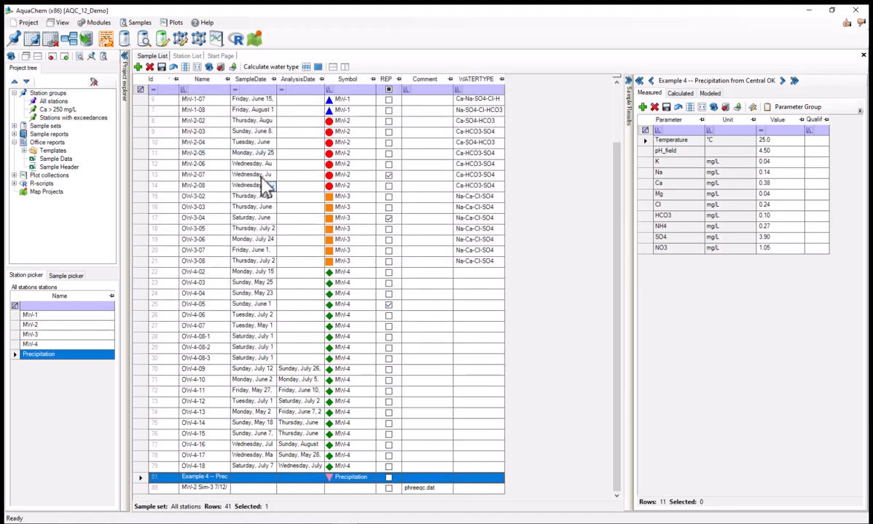
Start a new PHREEQC (Basic) simulation
click(140, 23)
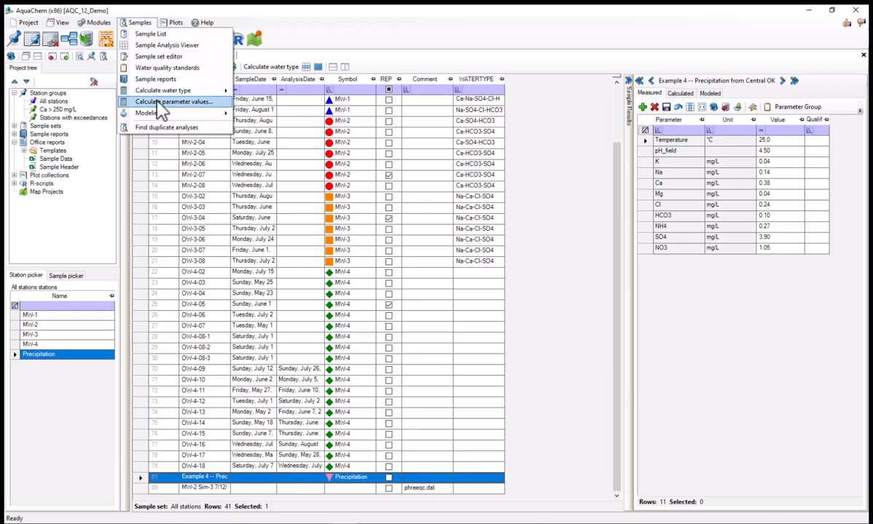
mouse_move(156, 115)
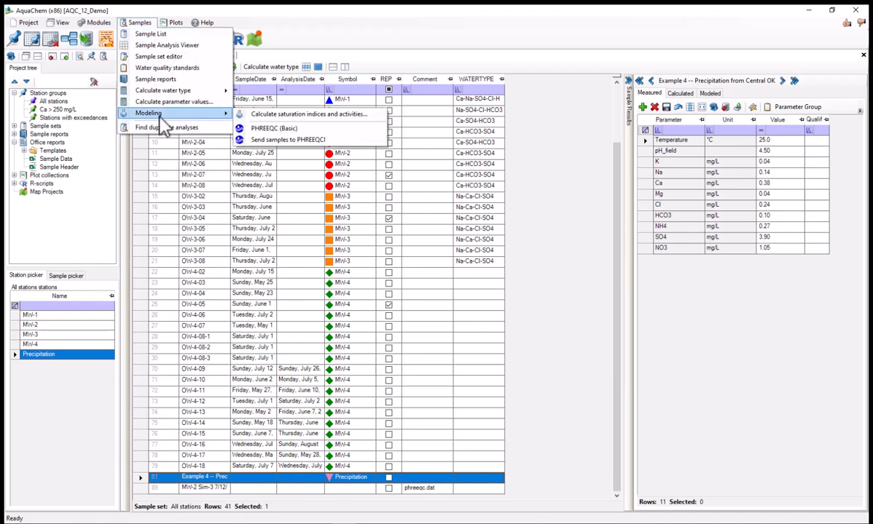
click(243, 128)
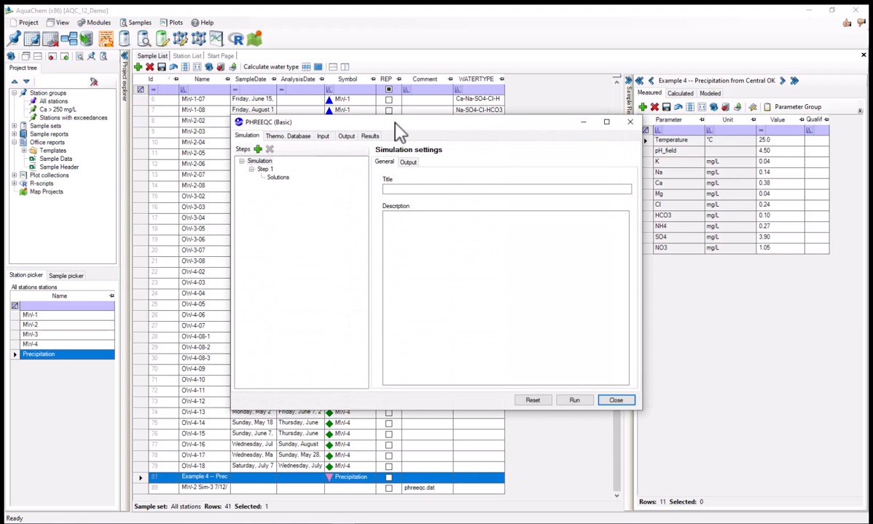
drag(394, 125, 369, 138)
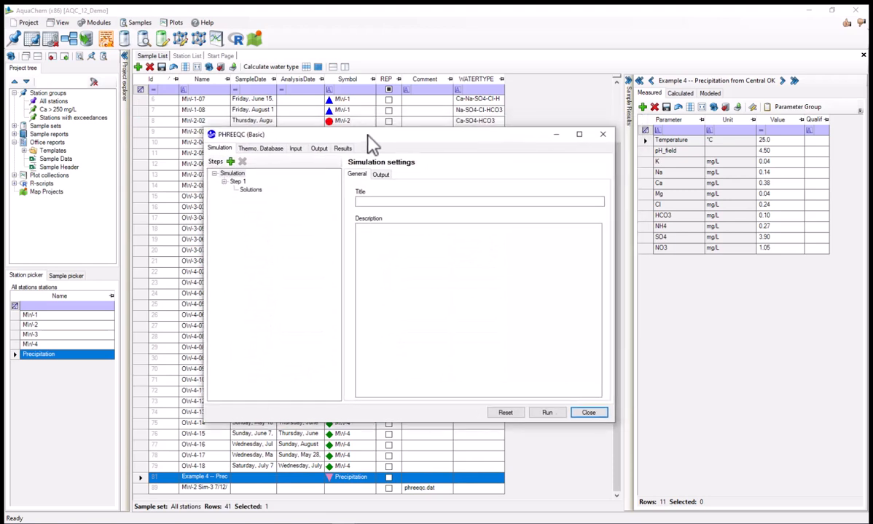
Add sample 81, Example 4 -- Precipitation from Central OK, from all stations as a solution in Step 1
click(251, 191)
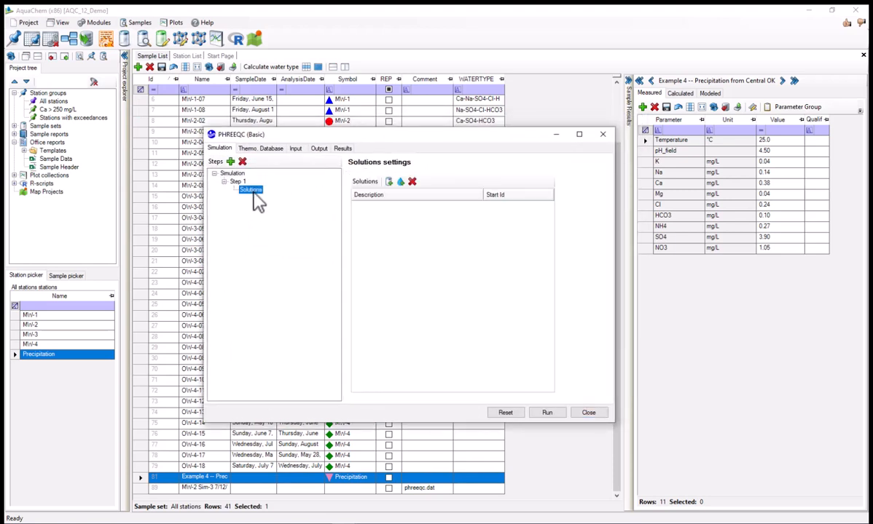
click(391, 183)
click(311, 193)
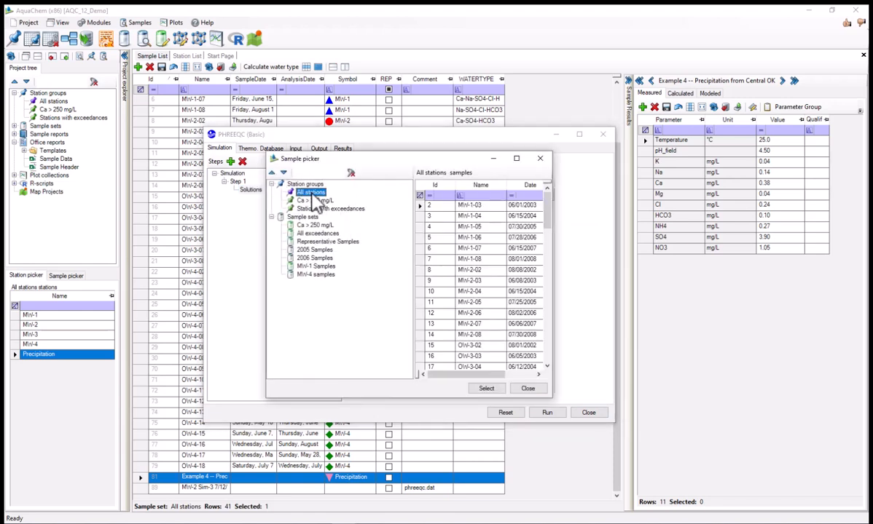
scroll(452, 279, down, 12)
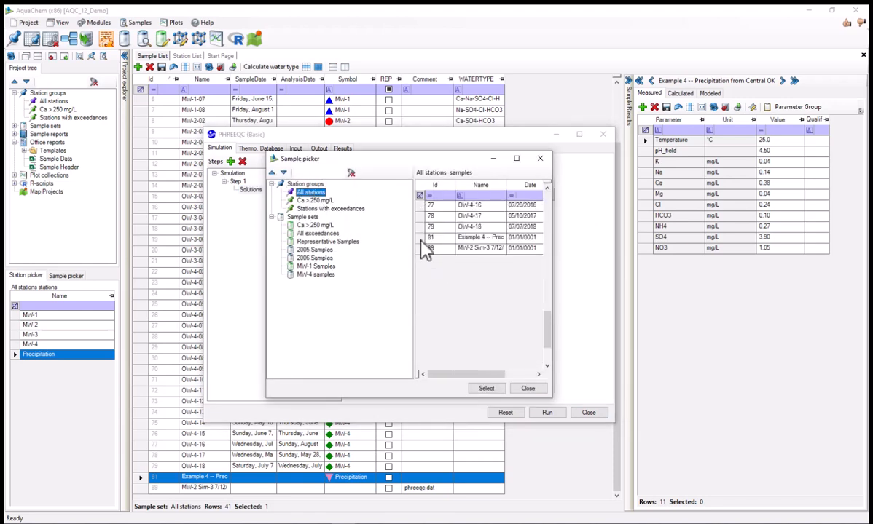
click(421, 239)
click(486, 389)
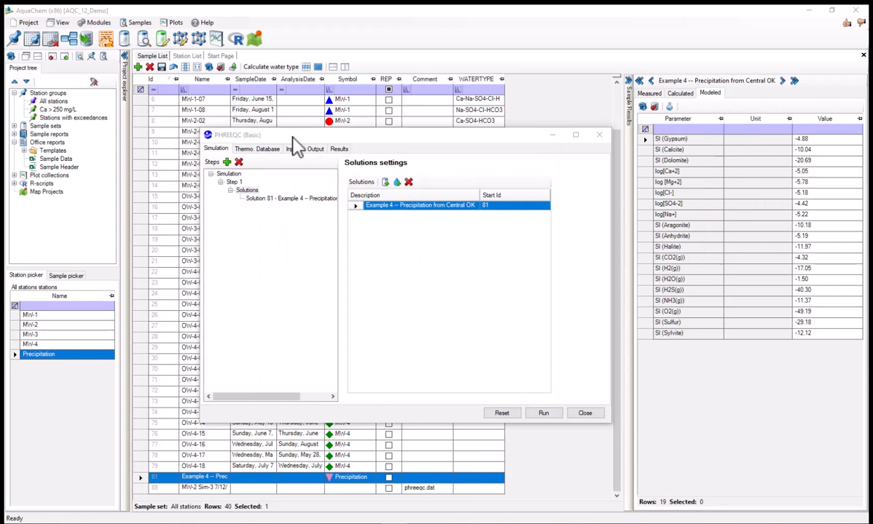
Review the generated PHREEQC input for solution 81, then return to the simulation setup
click(293, 137)
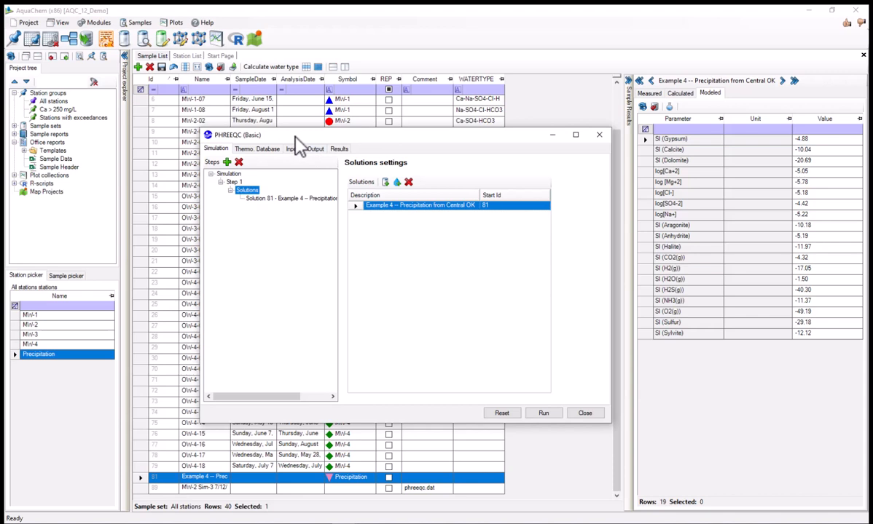
click(292, 150)
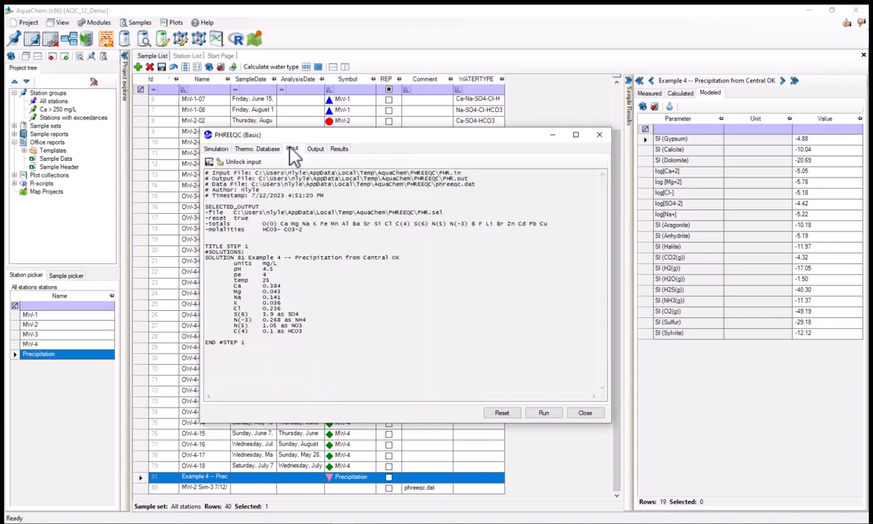
click(213, 149)
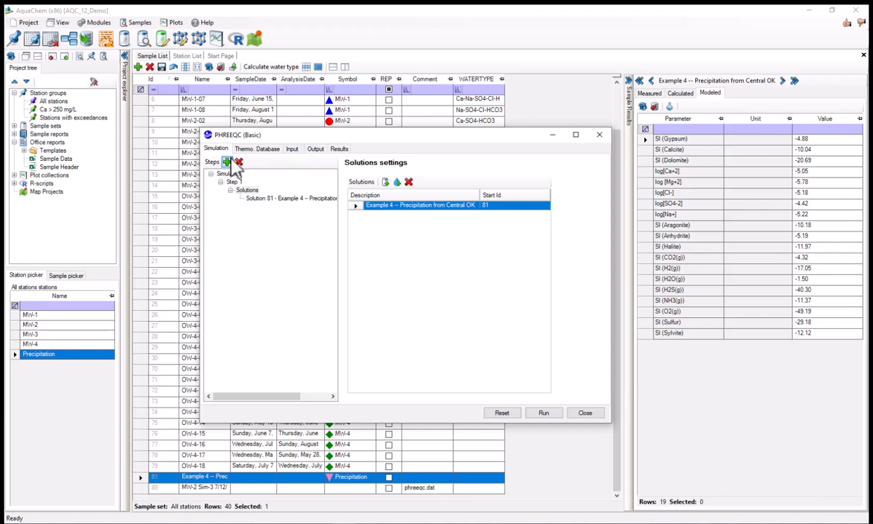
Add a Reaction to Step 1 with Alunite as a placeholder phase and -49.95 mols of reaction added
mouse_move(249, 197)
mouse_down()
mouse_move(255, 206)
mouse_move(245, 191)
mouse_up()
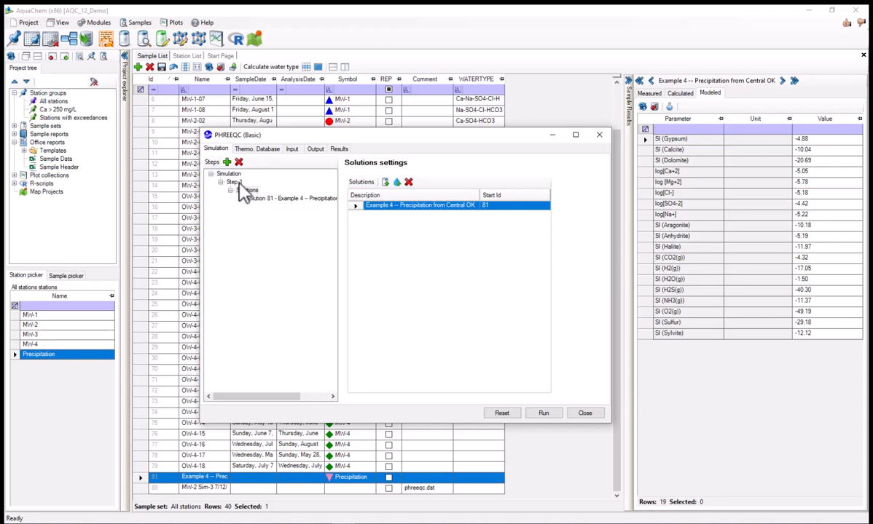
click(235, 182)
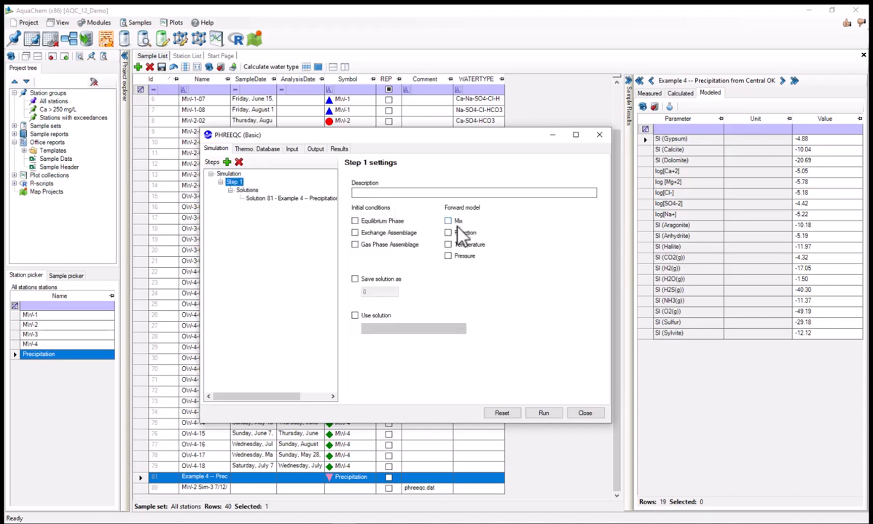
click(452, 233)
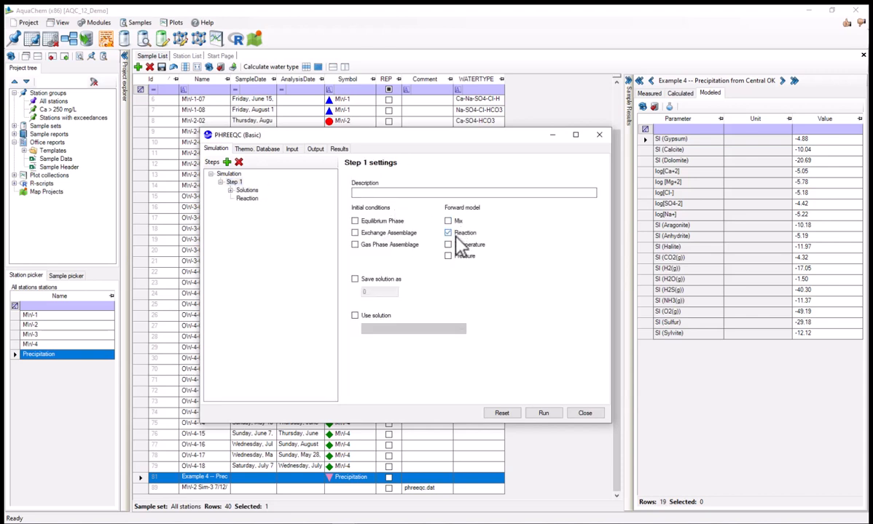
click(248, 199)
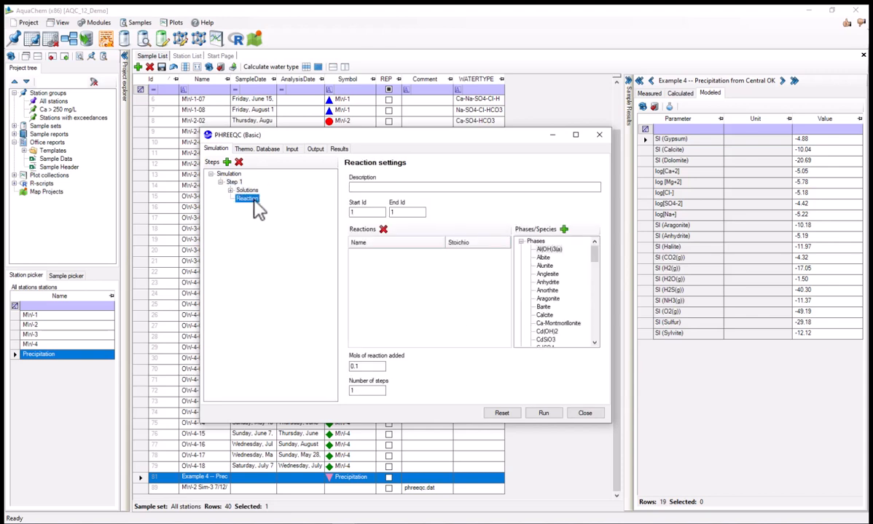
double_click(545, 265)
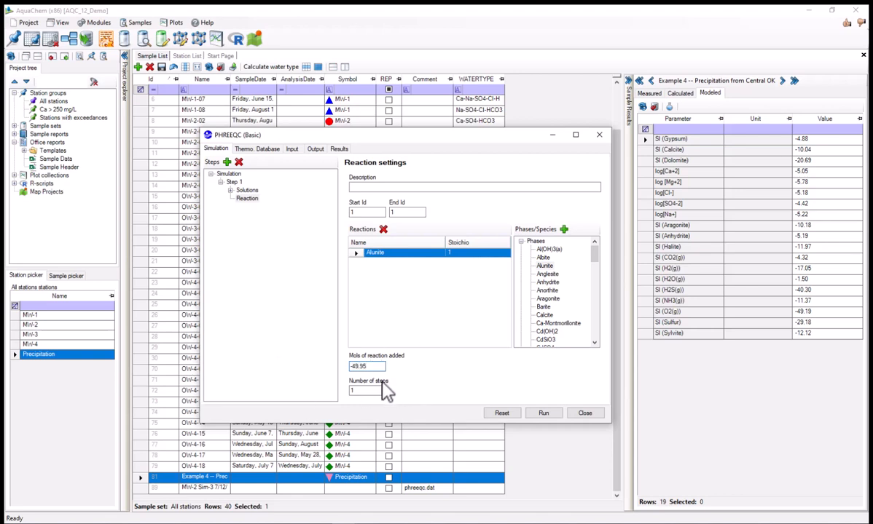
Unlock the generated PHREEQC input for manual editing and replace Alunite with H2O in the REACTION 1 block
click(292, 149)
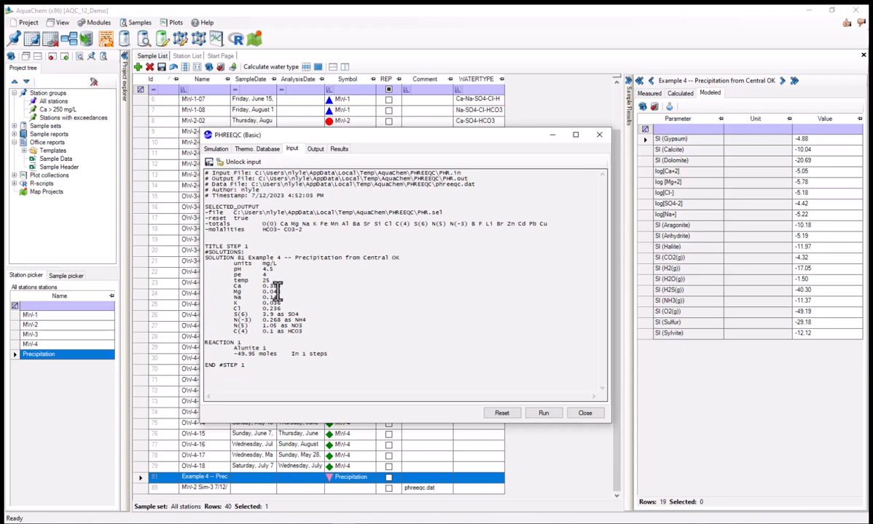
click(244, 162)
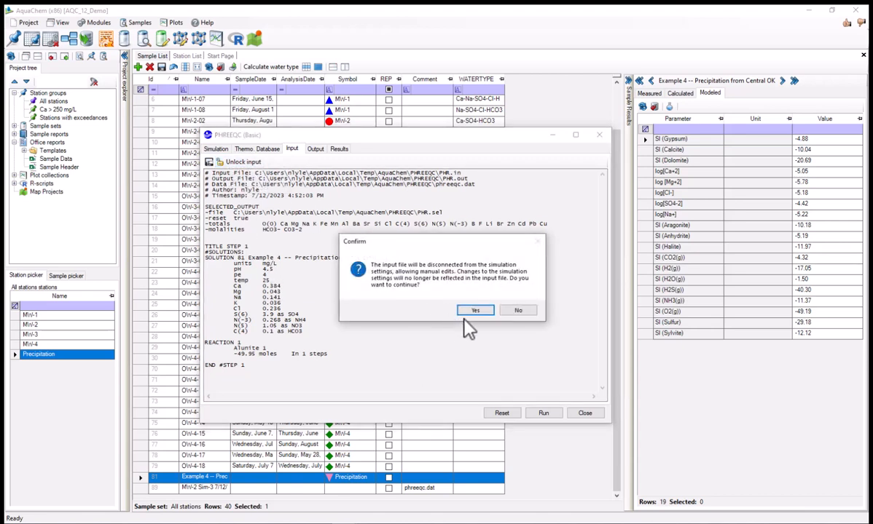
drag(379, 241, 340, 246)
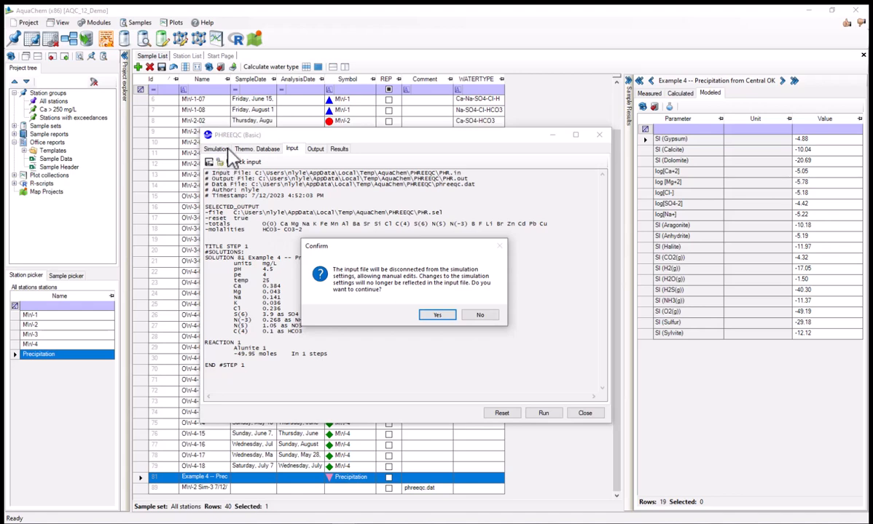
click(437, 315)
double_click(245, 348)
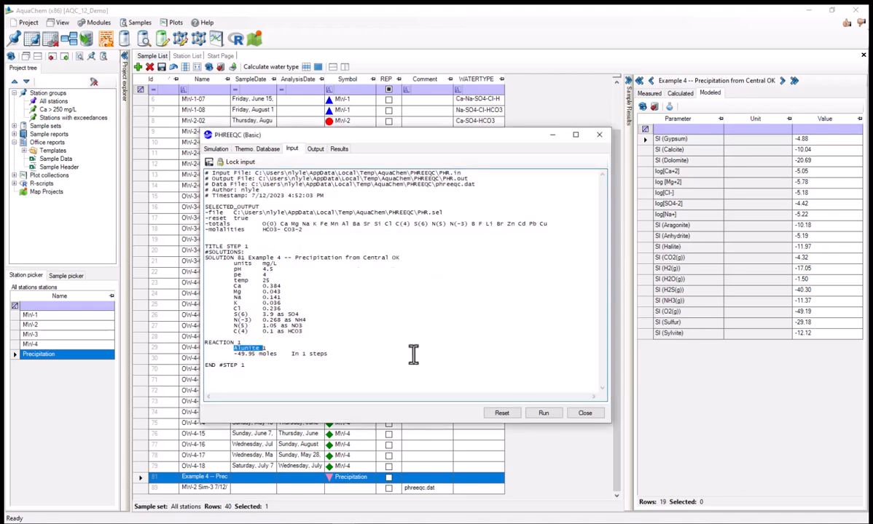
text(H2O)
click(216, 149)
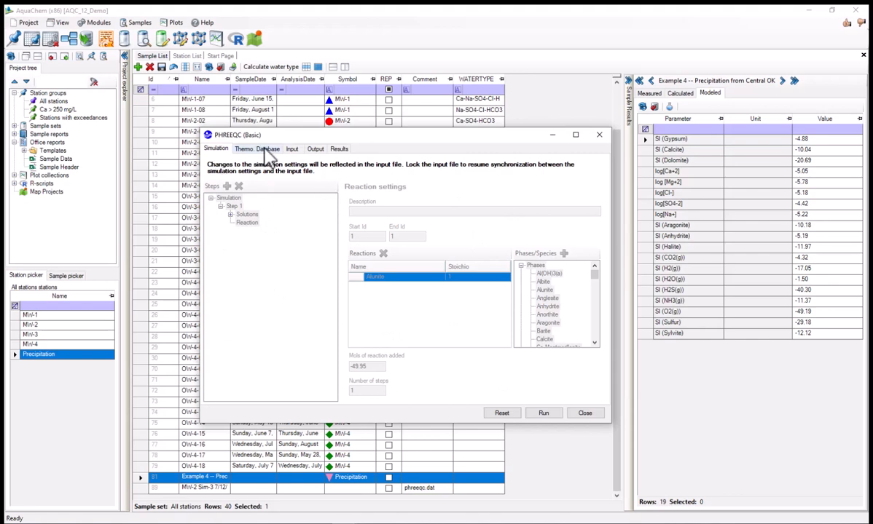
click(289, 148)
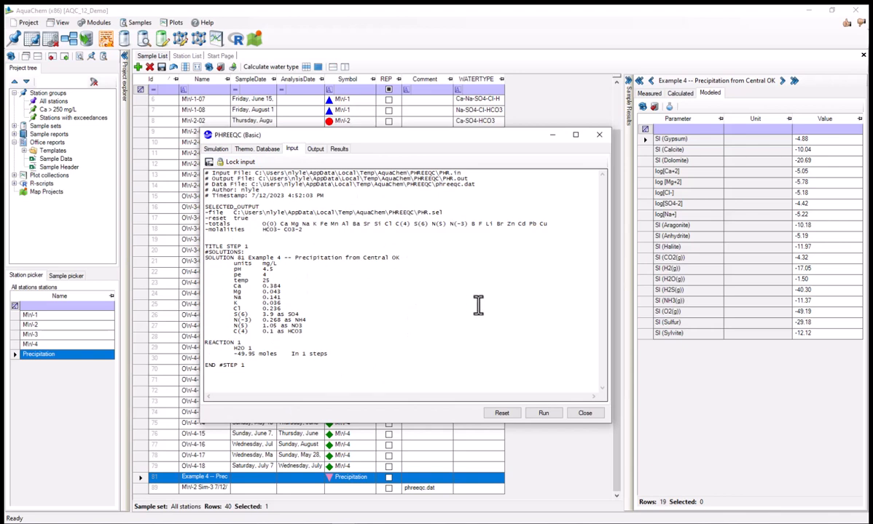
Run the simulation and compare the initial and reacted solutions' Ca, Mg, Na and K concentrations
click(544, 413)
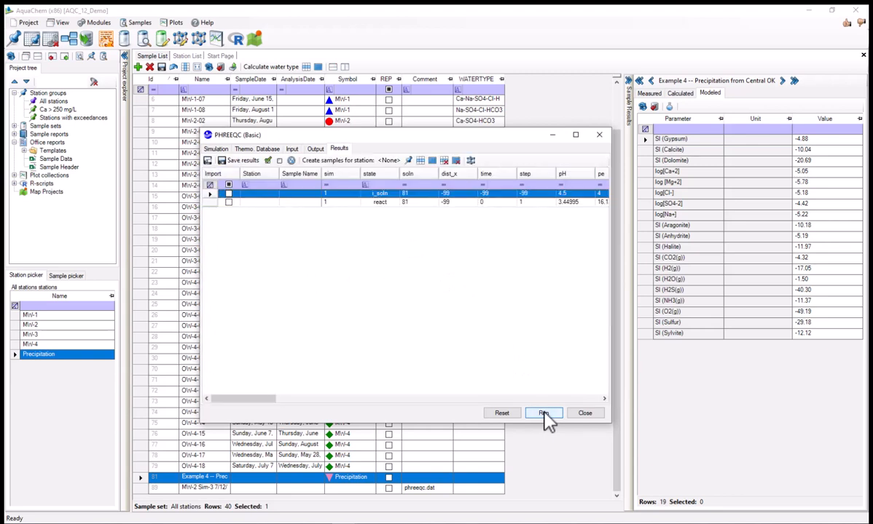
drag(252, 406, 399, 396)
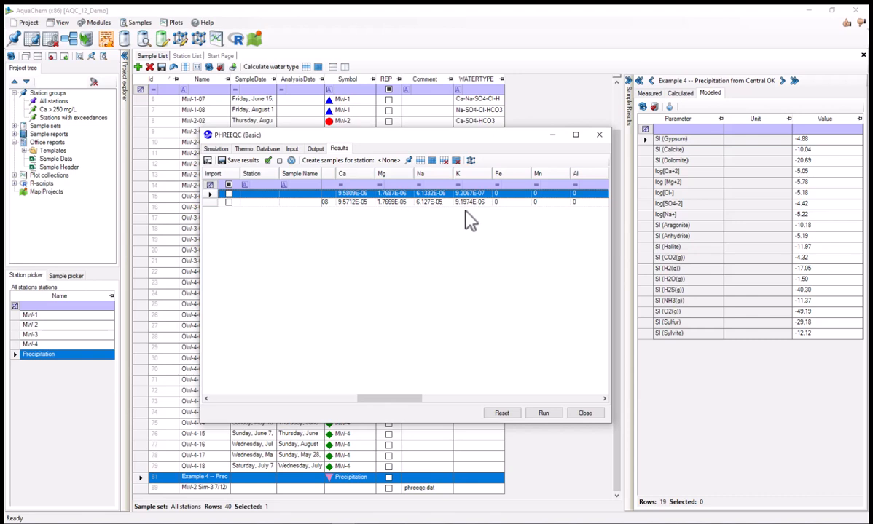
drag(396, 399, 224, 399)
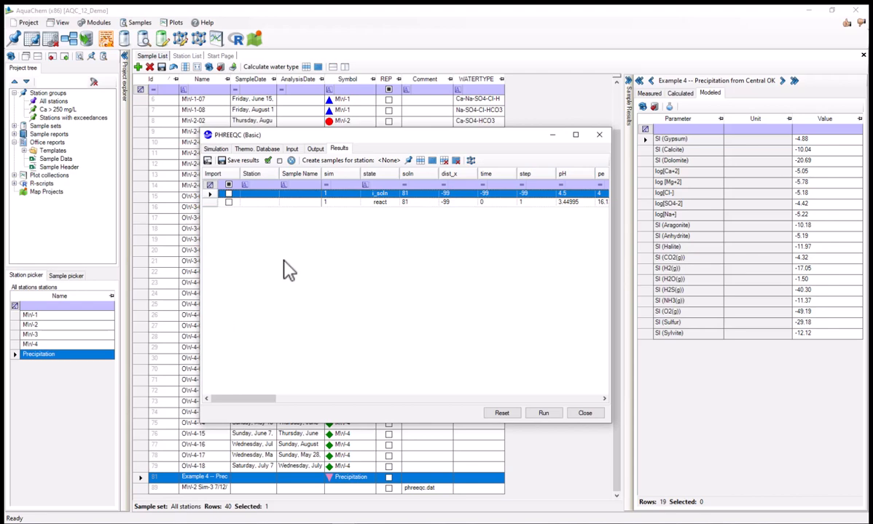
Choose Precipitation as the station for the samples created from the results
click(408, 161)
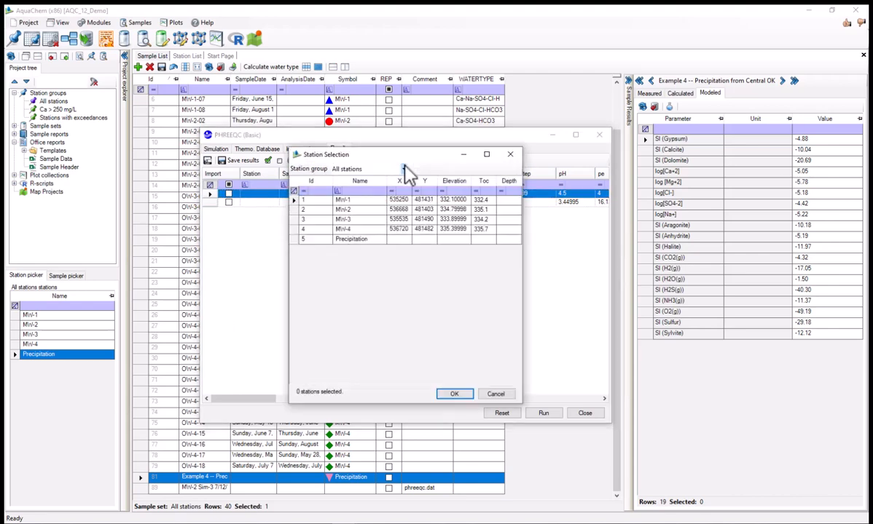
drag(409, 164, 298, 157)
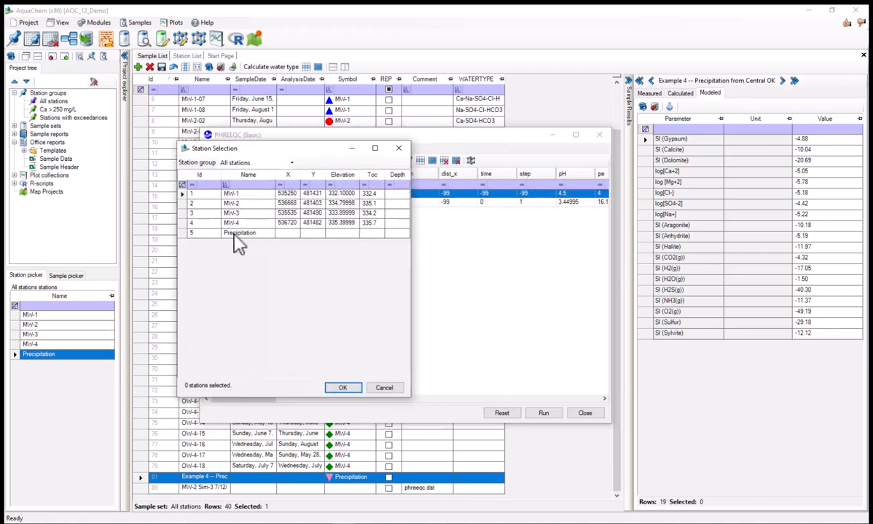
click(186, 235)
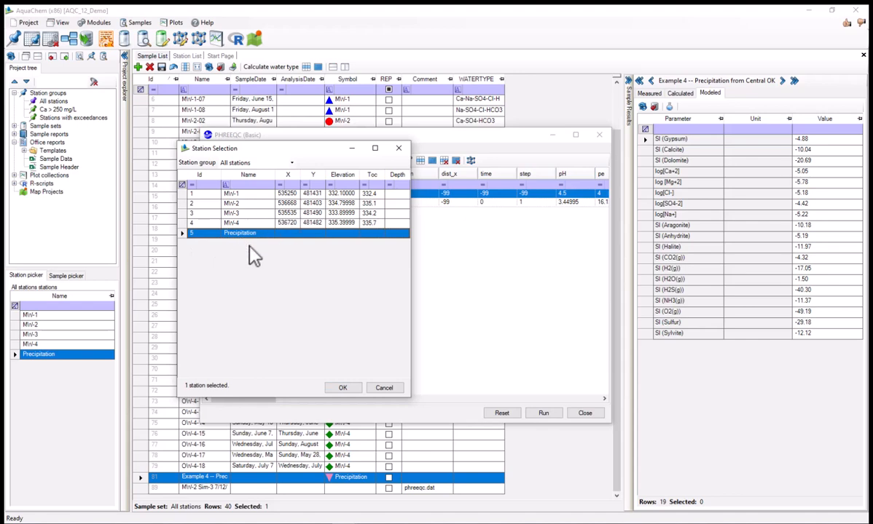
click(342, 390)
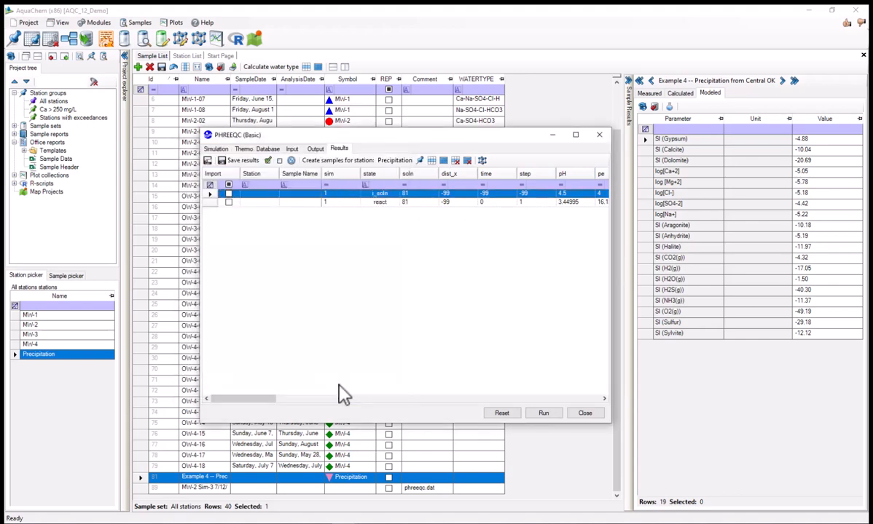
Assign the Precipitation station to the react result, mark it for import and save it as a sample
click(212, 202)
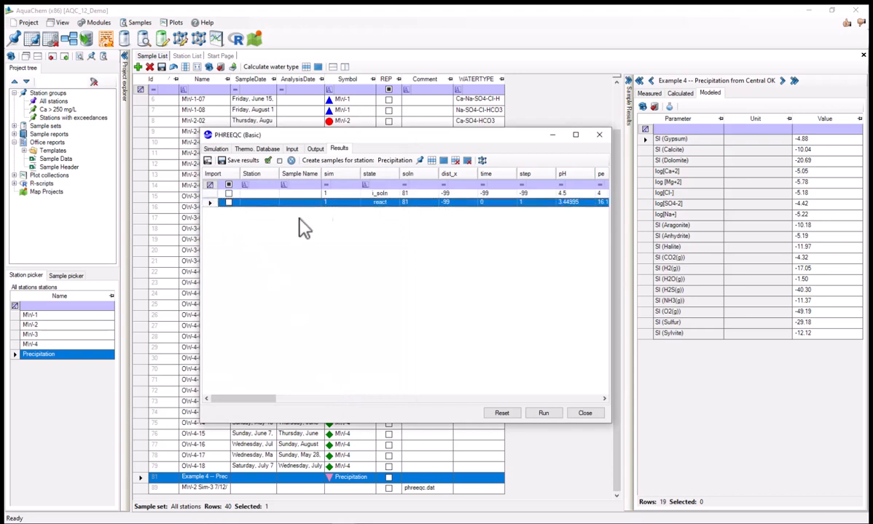
click(431, 161)
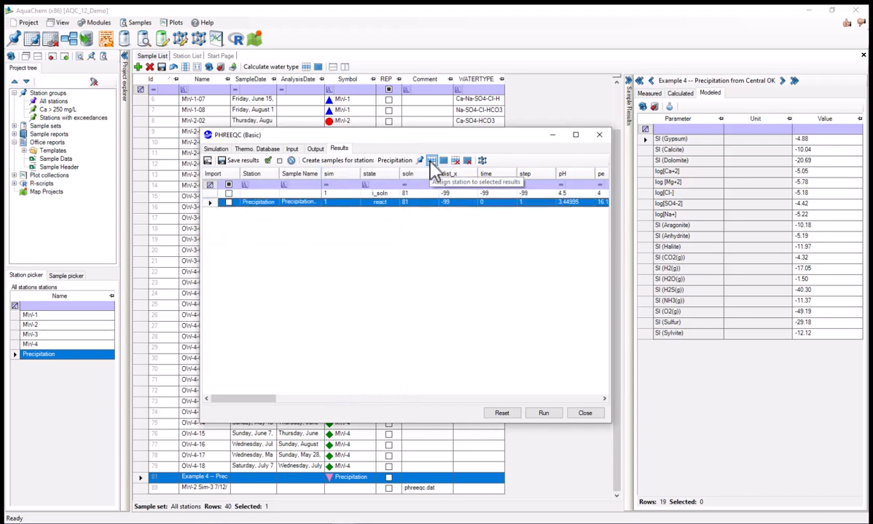
click(229, 202)
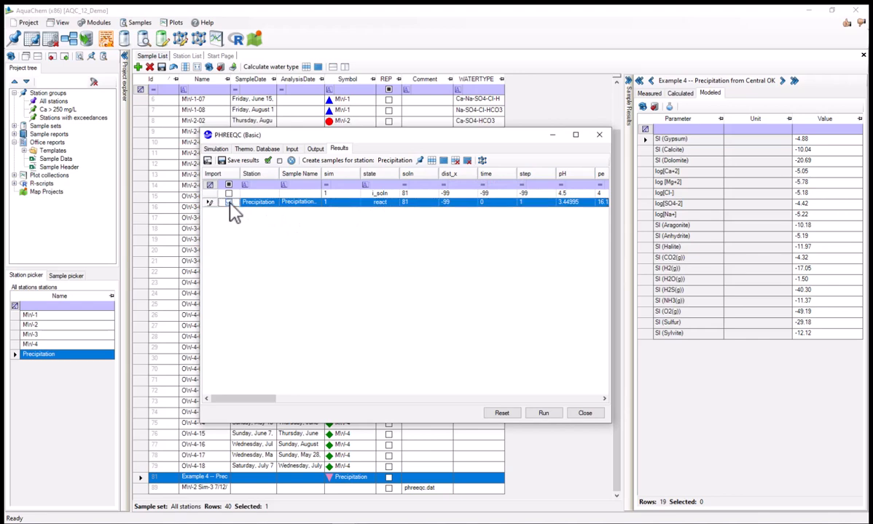
click(234, 162)
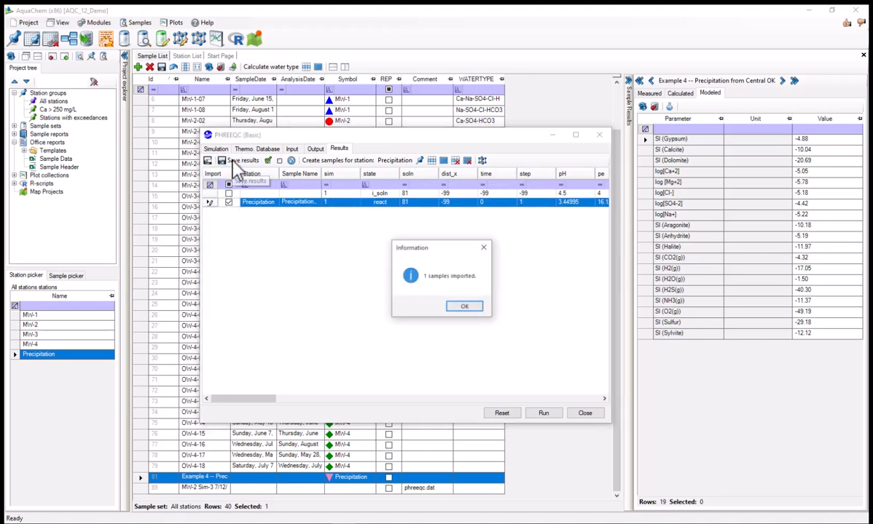
click(467, 307)
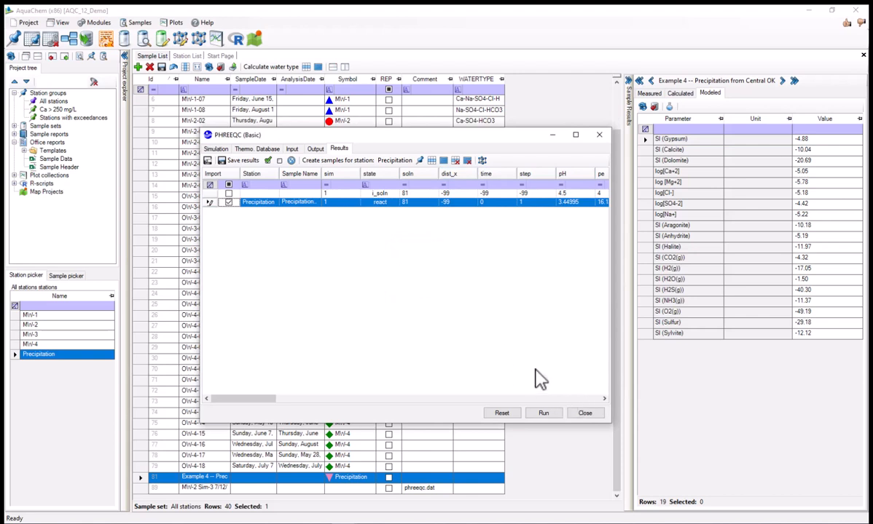
Close the current simulation and refresh the list of samples
click(583, 413)
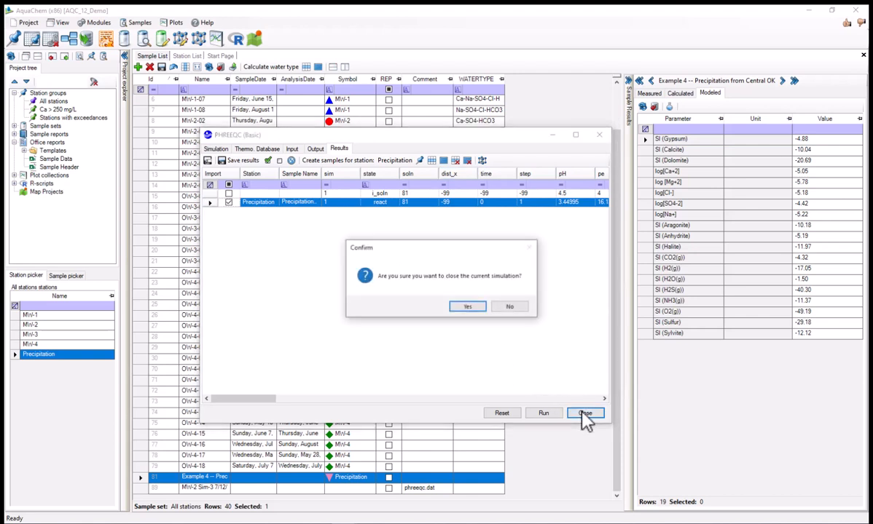
click(468, 306)
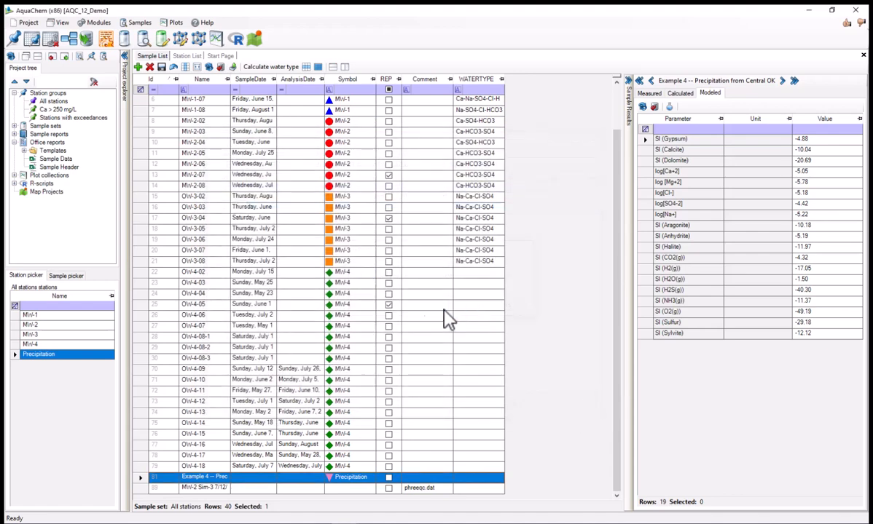
click(210, 67)
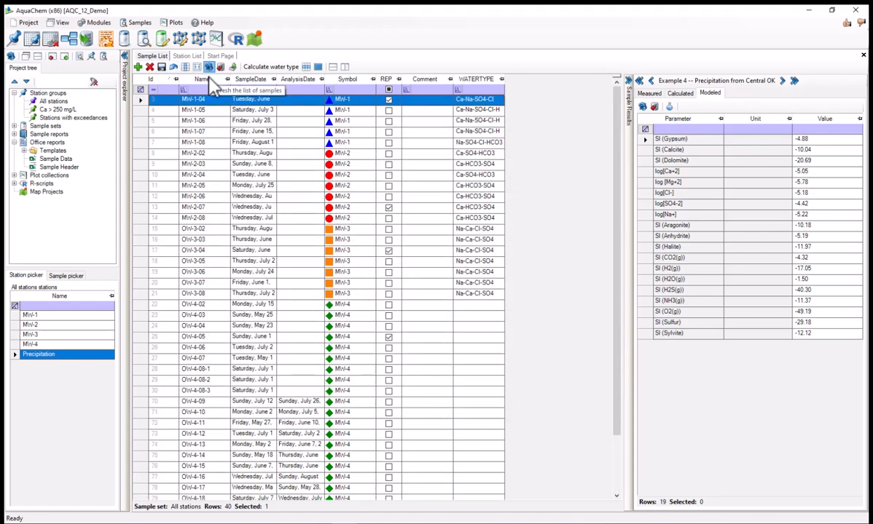
Review the measured values of the new Precipitation Sim-2 sample and calculate its modeled saturation indices and activities
click(136, 488)
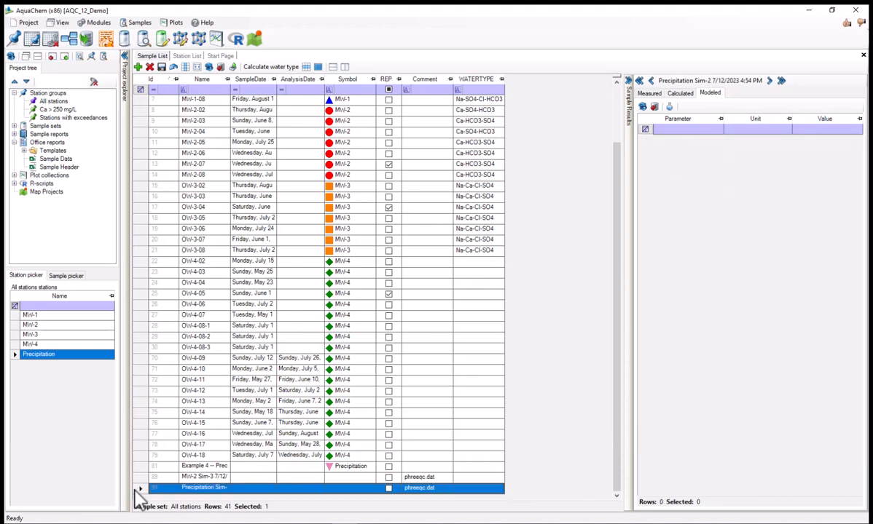
click(649, 93)
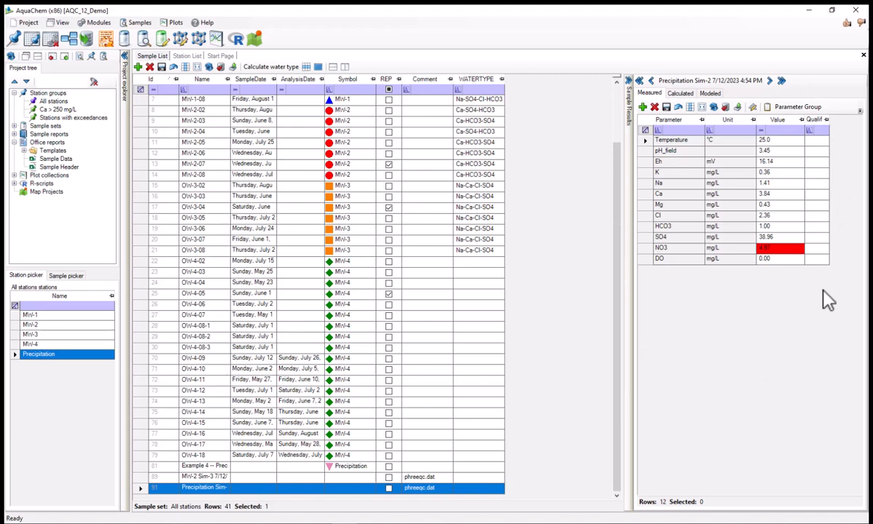
click(710, 93)
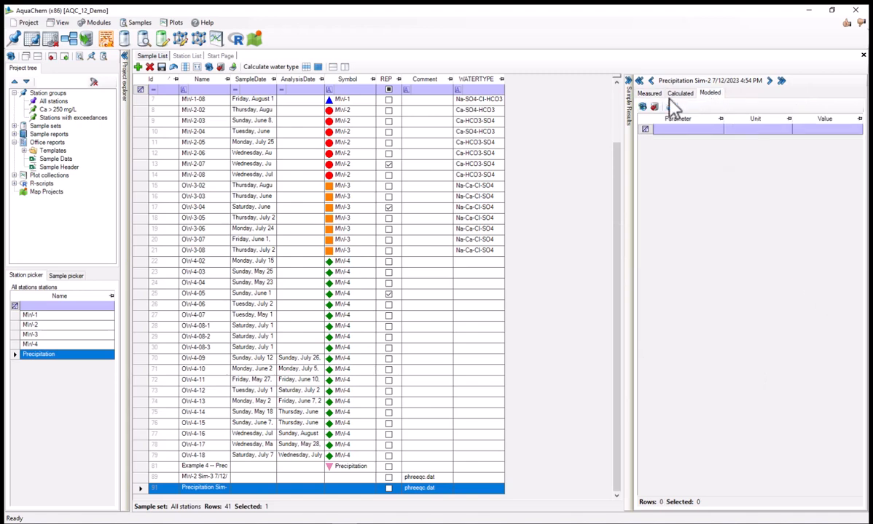
click(669, 108)
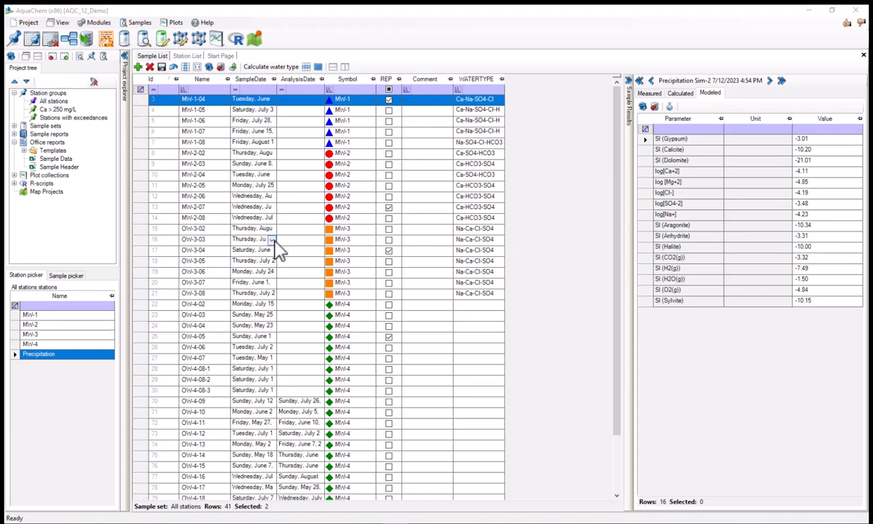
Send samples MW-2-07 and OW-3-04 to PHREEQCI with the phreeqc.dat database, overwriting the existing PHR.in file
click(142, 206)
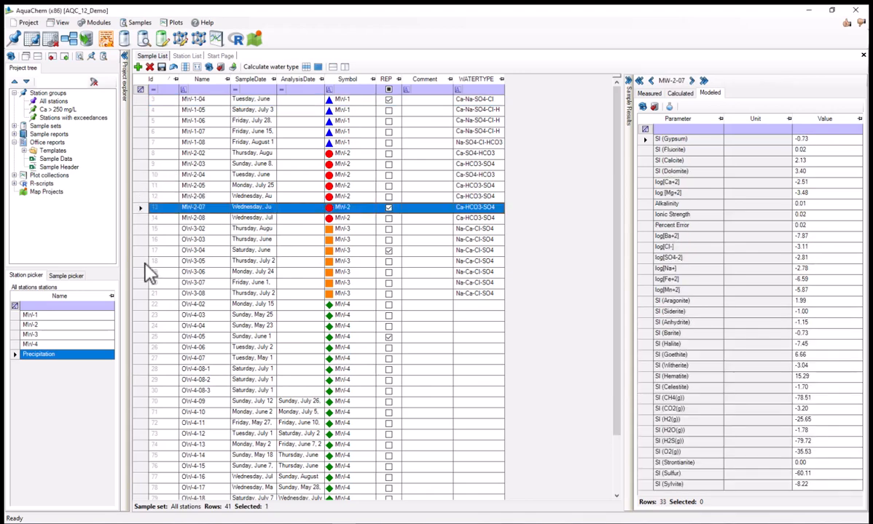
ctrl+click(141, 250)
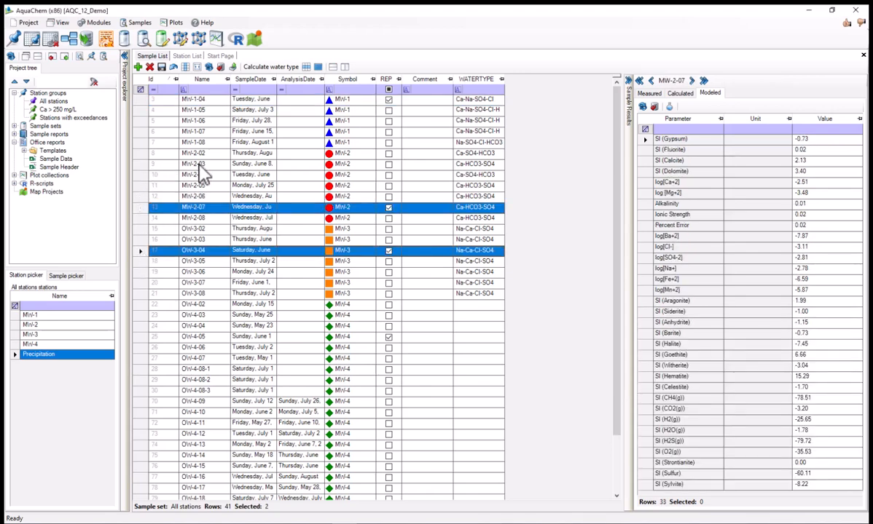
click(152, 24)
mouse_move(170, 115)
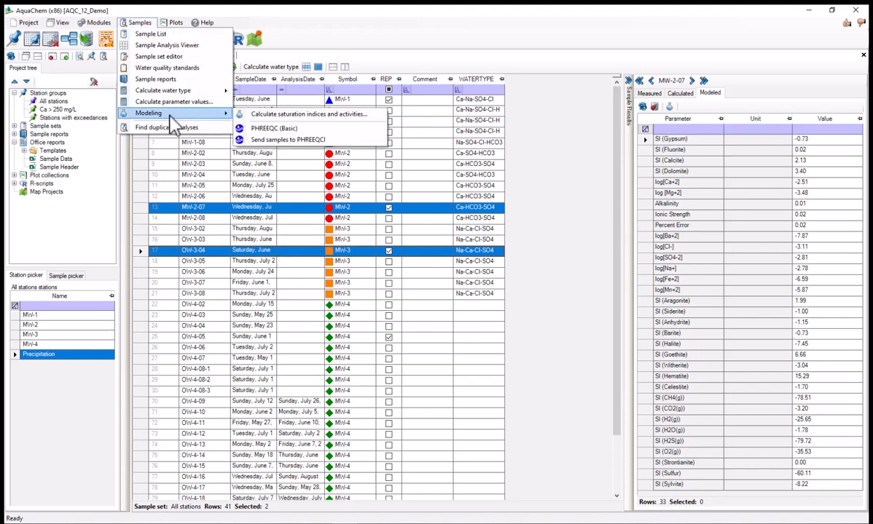
click(290, 140)
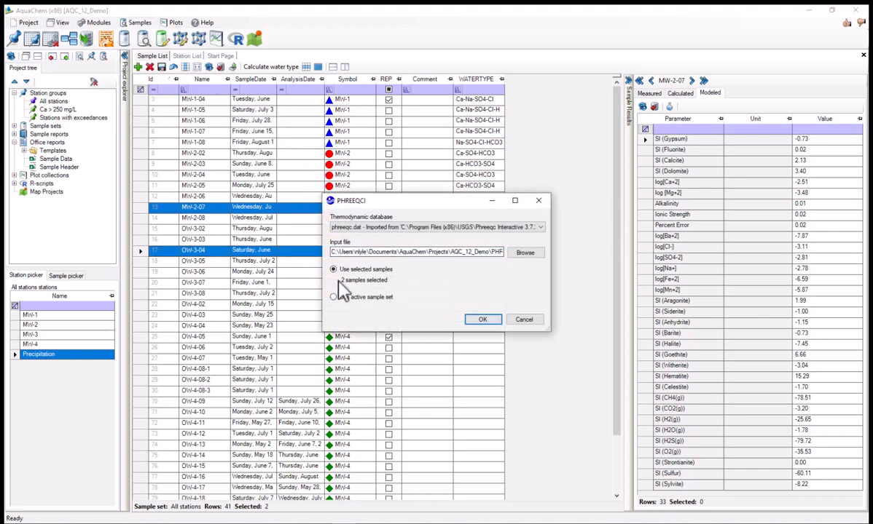
click(478, 325)
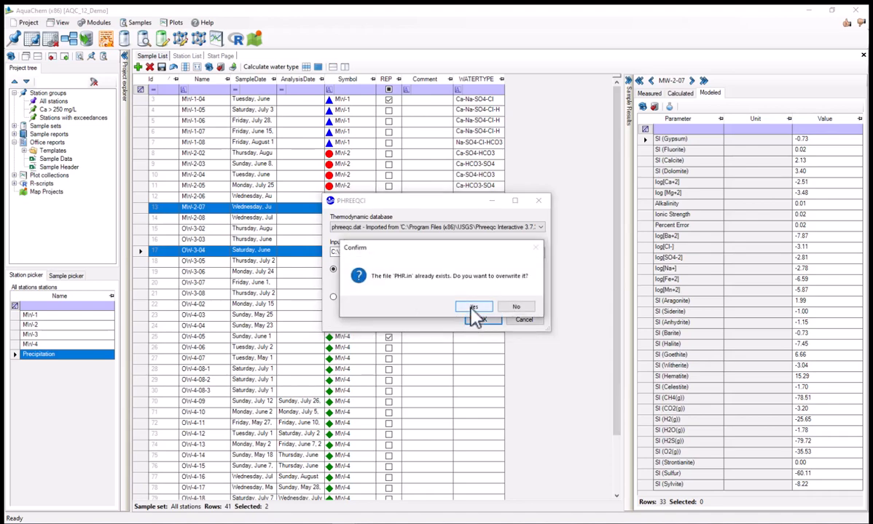
click(473, 307)
Examine the definitions of solution 13 (MW-2-07) and solution 17 (OW-3-04) in PHR.in in PHREEQC Interactive
drag(313, 127, 249, 2)
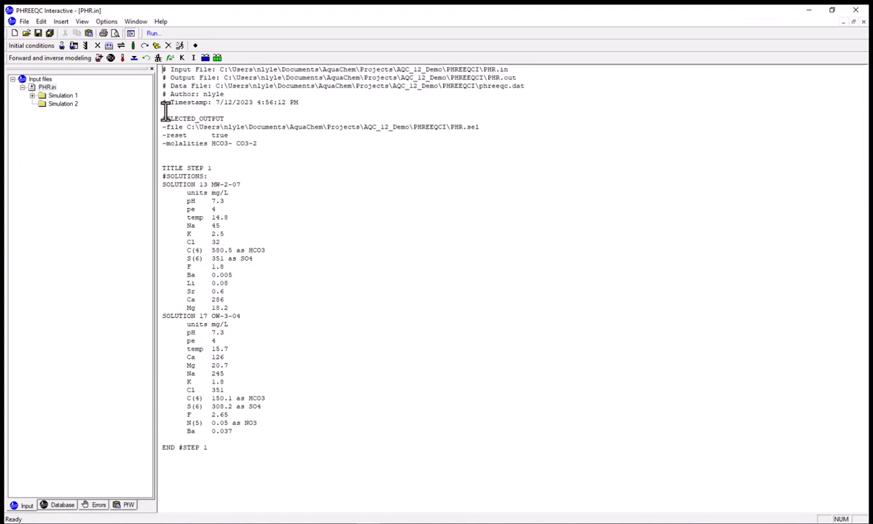
drag(239, 316, 172, 317)
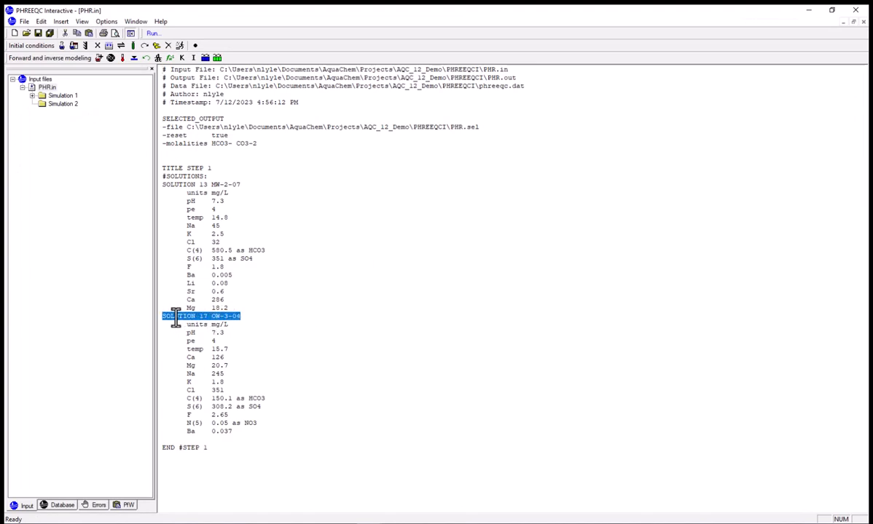
triple_click(200, 186)
click(219, 259)
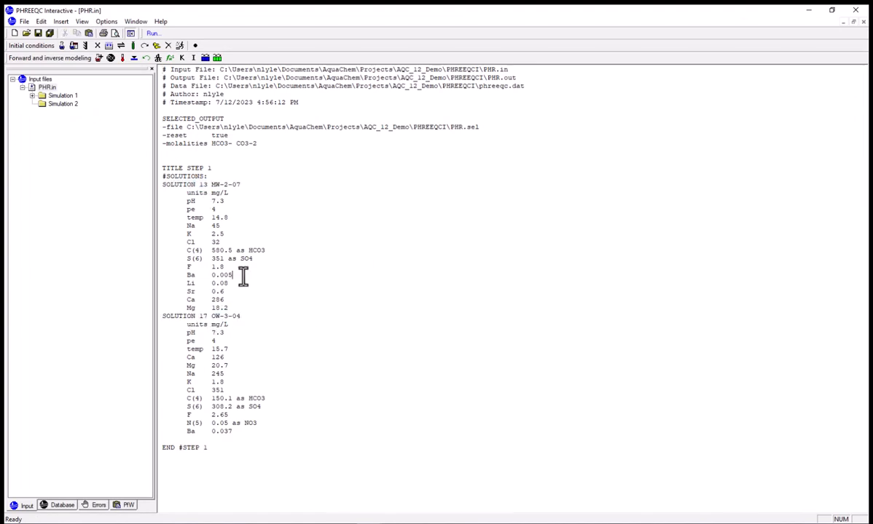